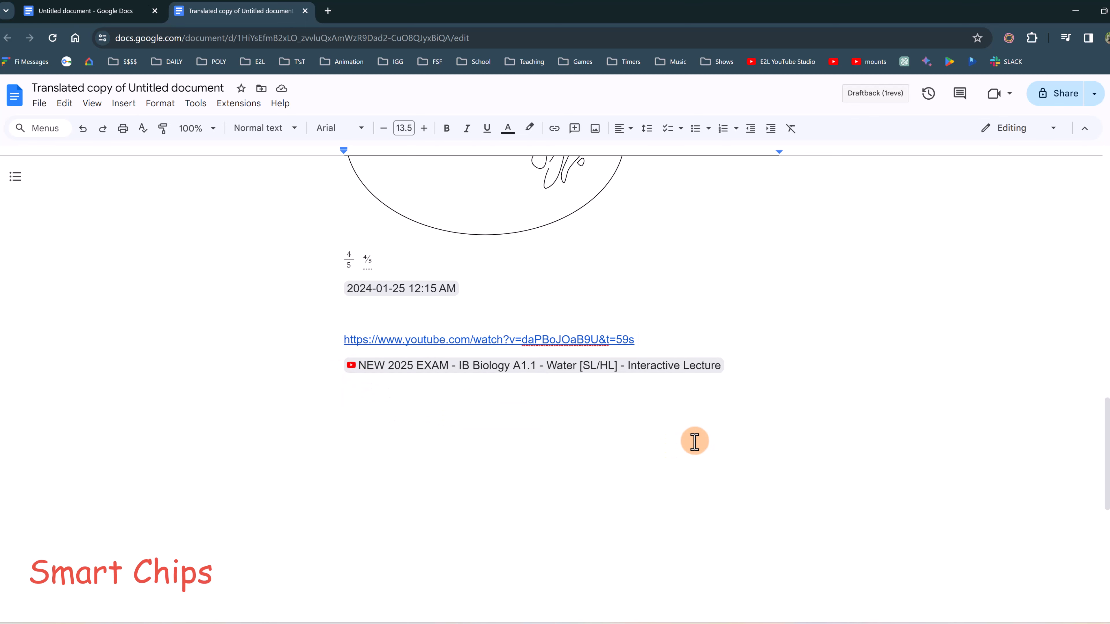
Step: Insert a file smart chip for "testing 123" on the blank line below the YouTube video chip
click(704, 423)
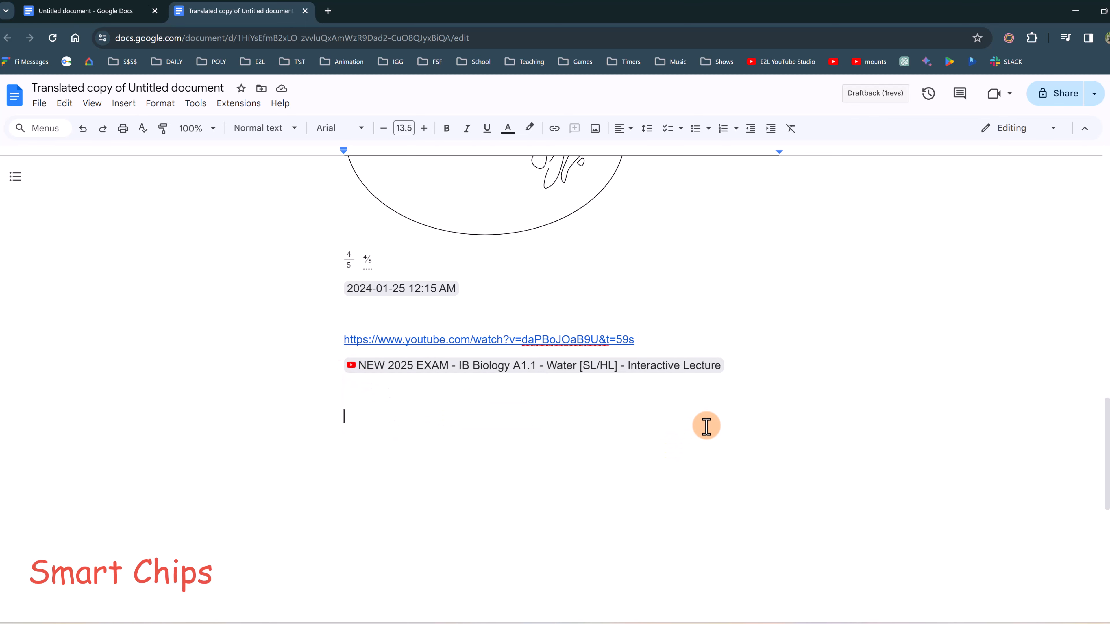
click(124, 104)
mouse_move(151, 258)
click(370, 296)
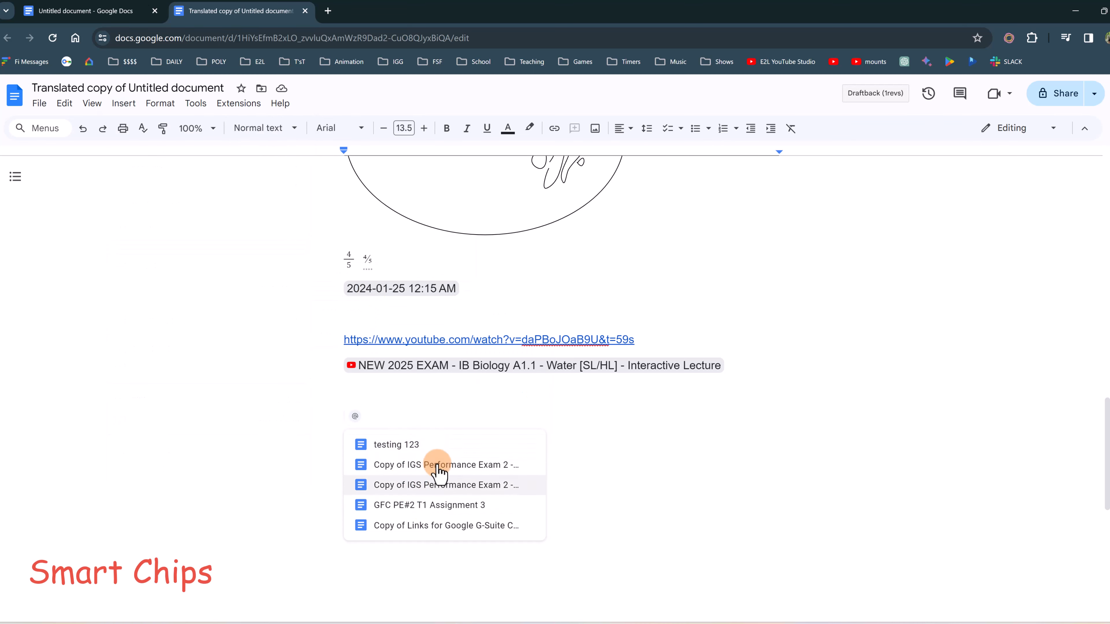
click(438, 444)
mouse_move(358, 420)
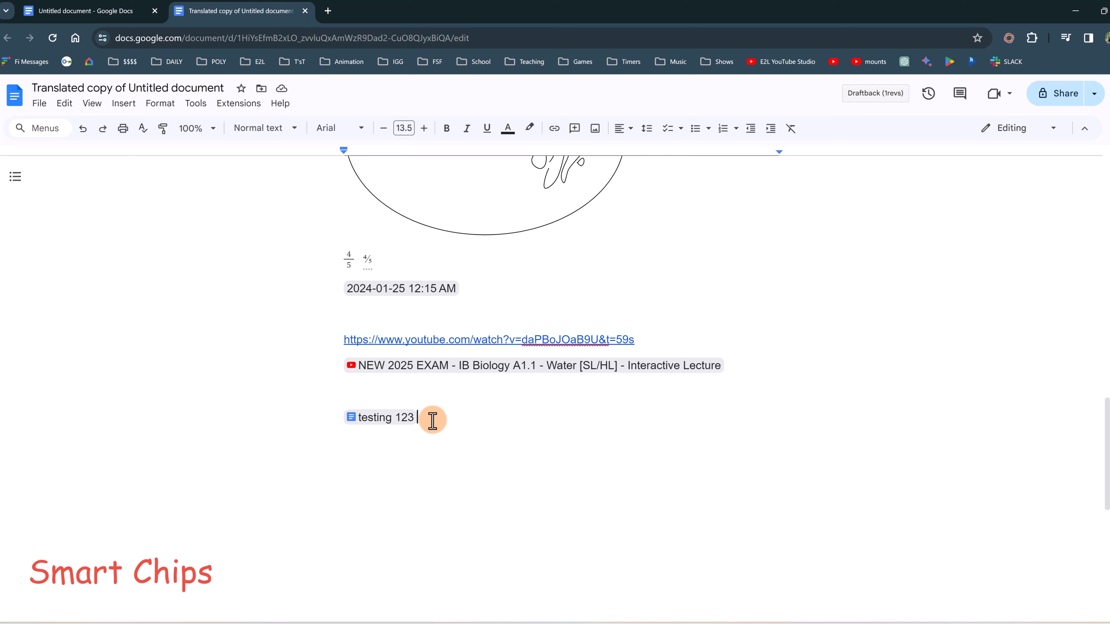
click(123, 103)
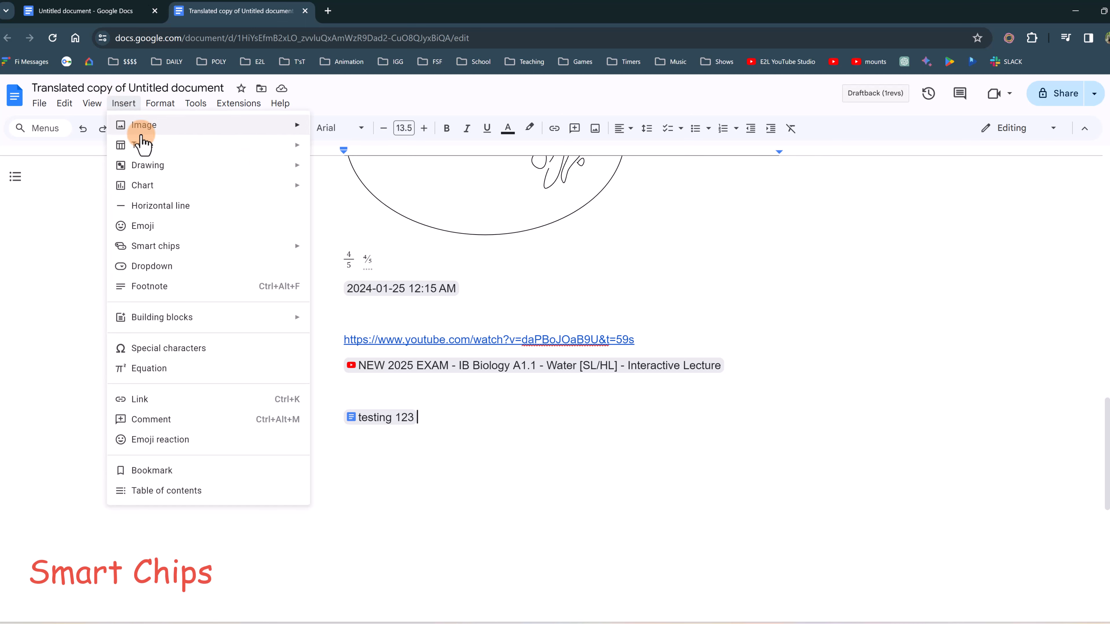
mouse_move(241, 244)
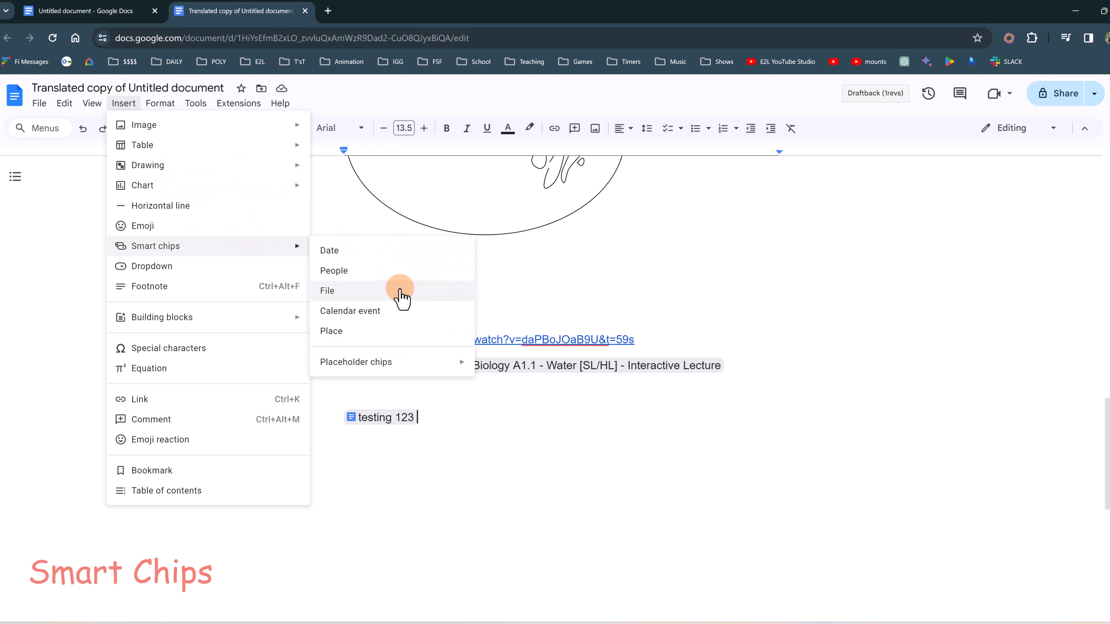
click(459, 421)
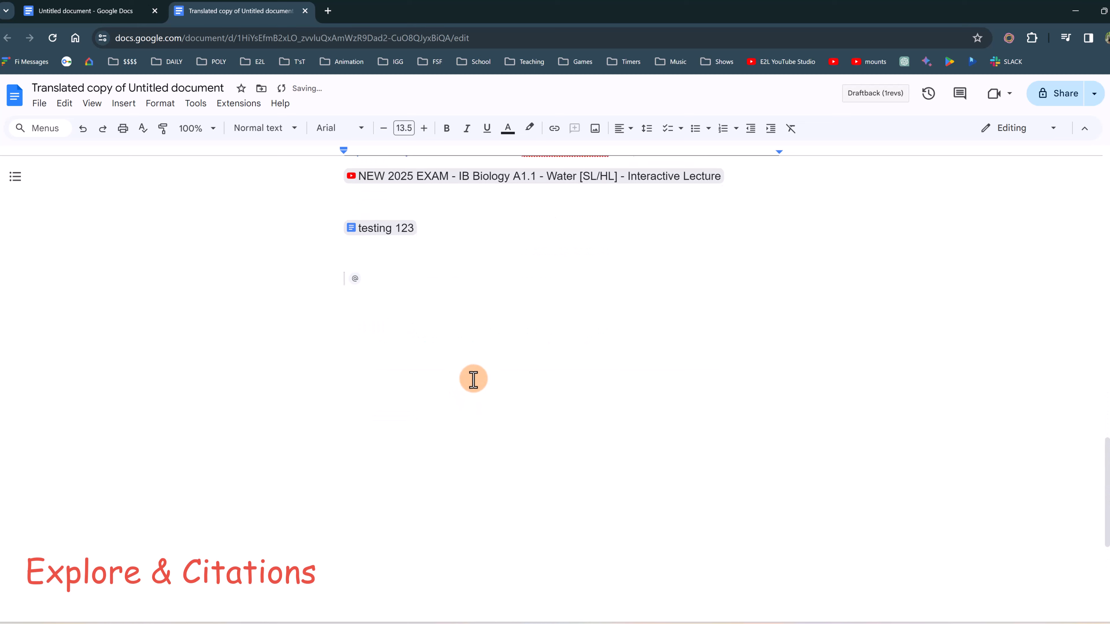
Step: Open the Explore tool and review its suggested topics and related research for the document
scroll(469, 378, up, 2)
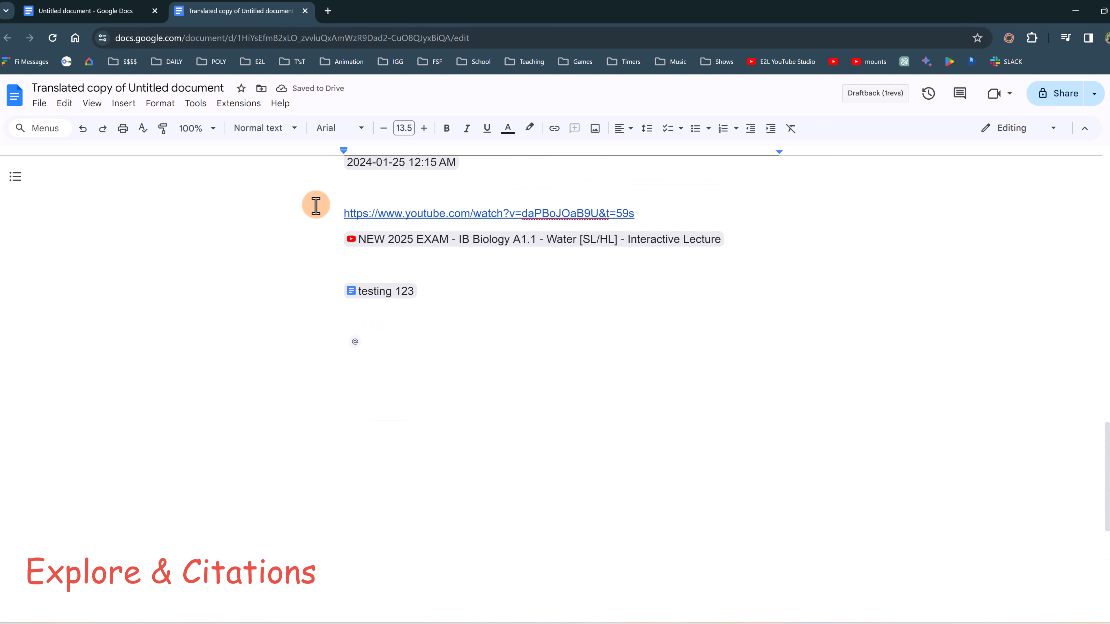
click(196, 104)
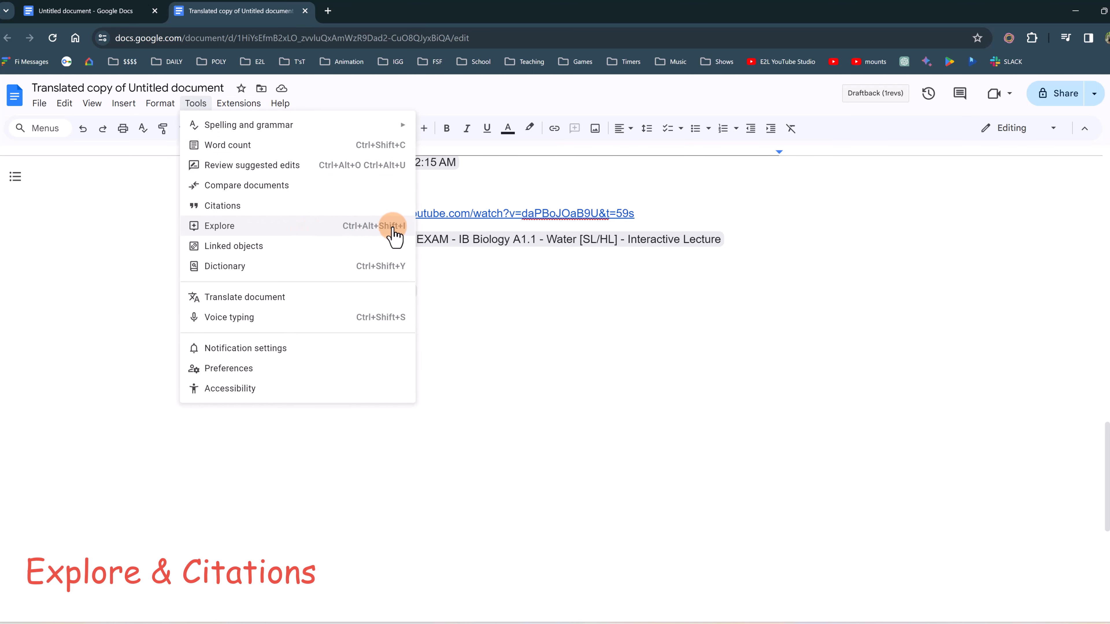
click(270, 227)
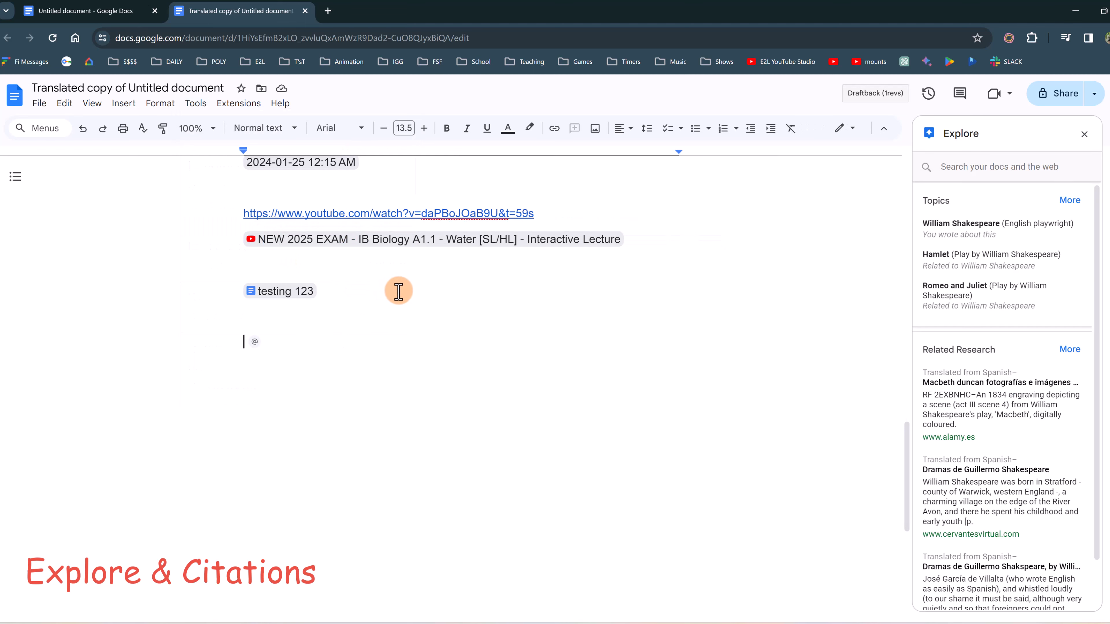
scroll(961, 231, down, 1)
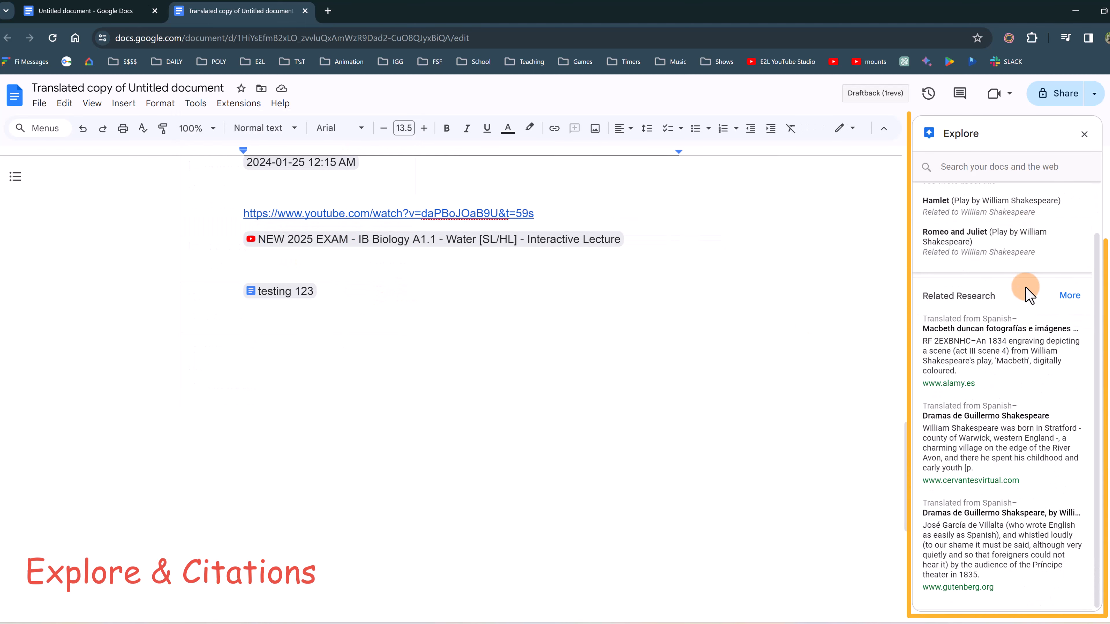
scroll(973, 255, up, 1)
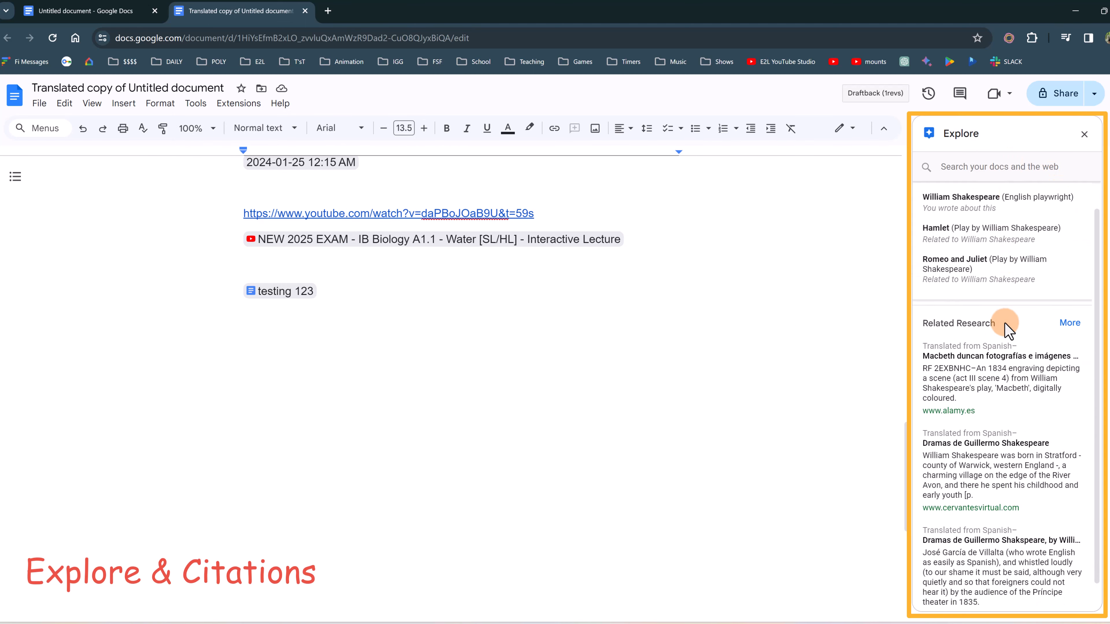
drag(986, 139, 944, 133)
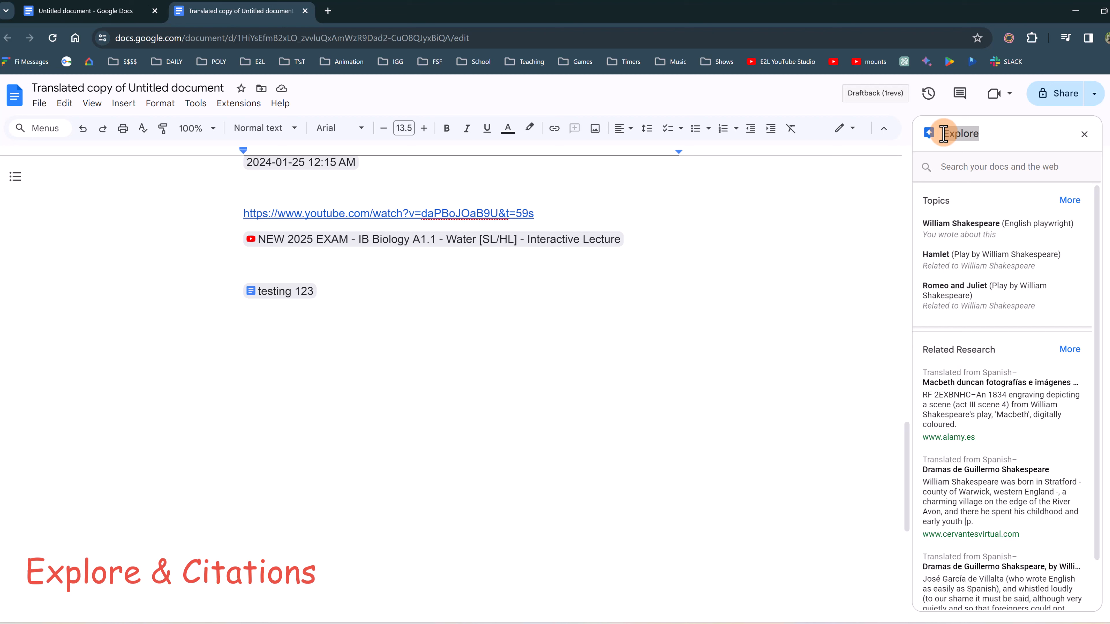
click(981, 168)
click(855, 187)
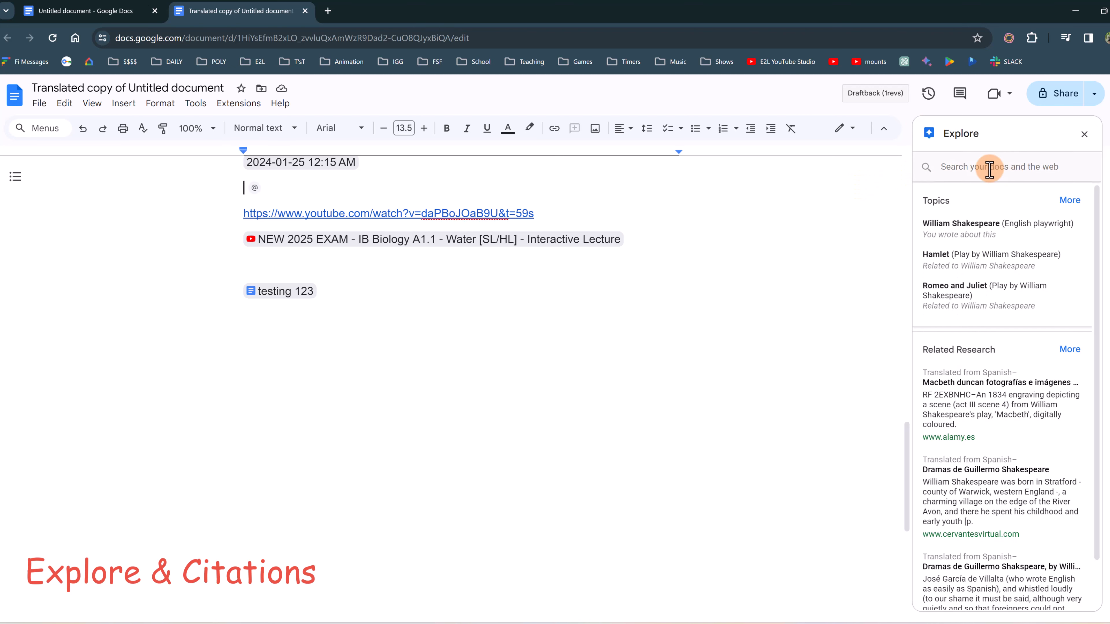
Step: Search Explore for the document's title topic, William Shakespeare
scroll(616, 310, up, 20)
drag(245, 199, 364, 195)
click(368, 197)
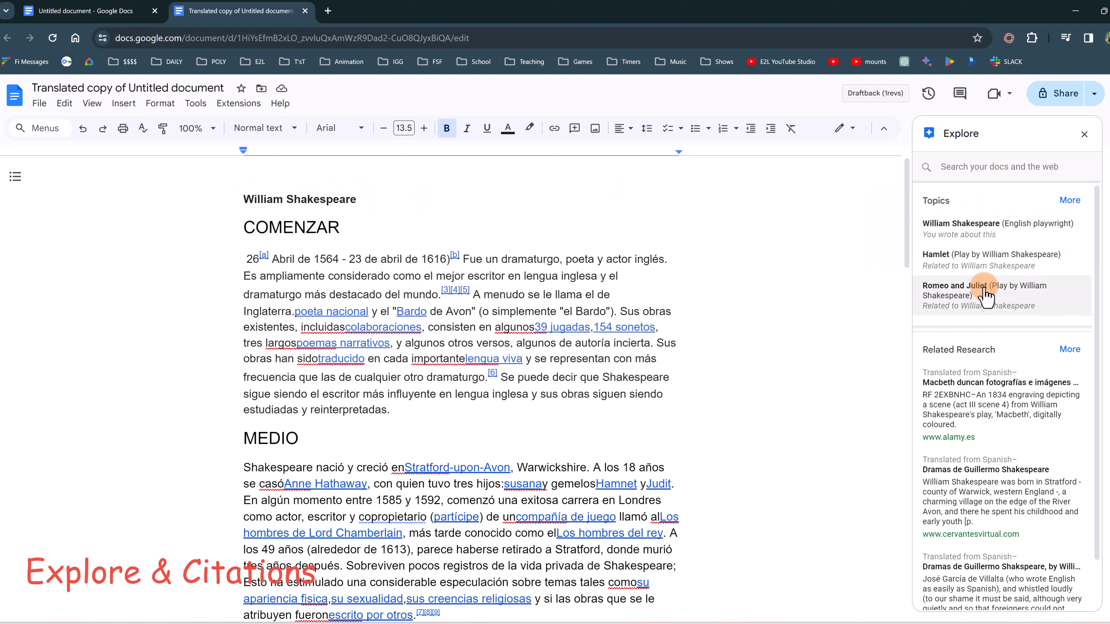
scroll(996, 279, down, 1)
scroll(1004, 345, up, 1)
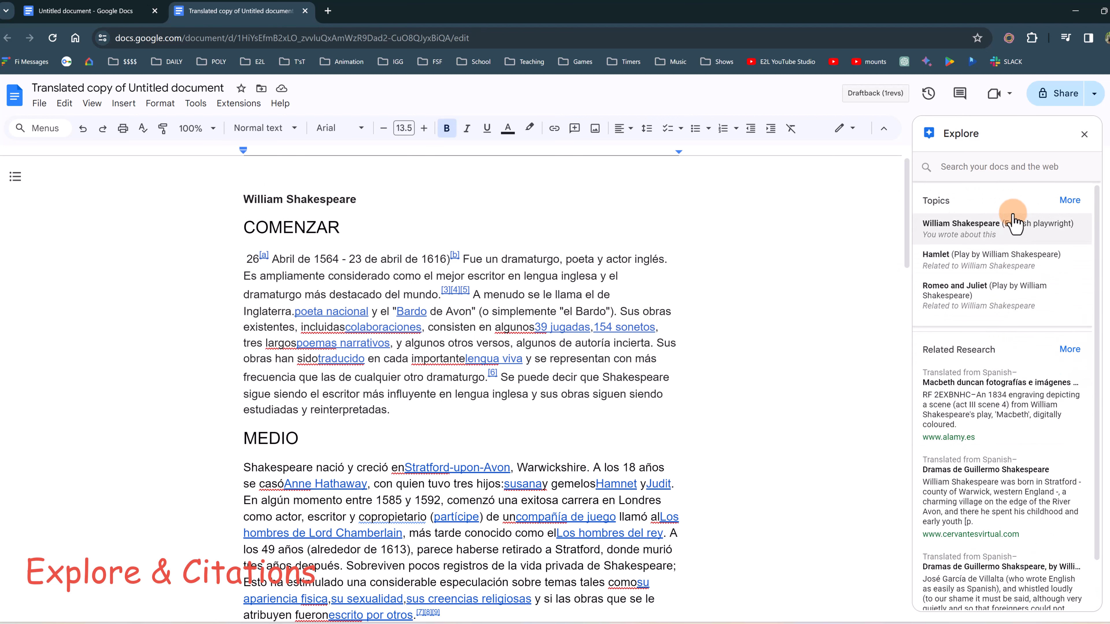
click(987, 168)
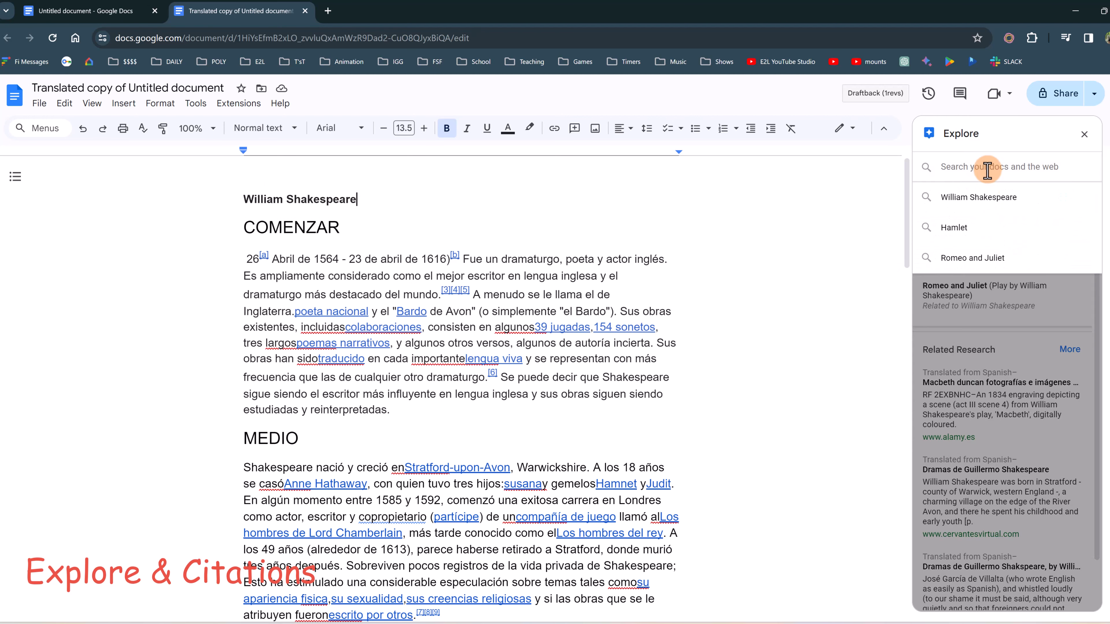
click(978, 198)
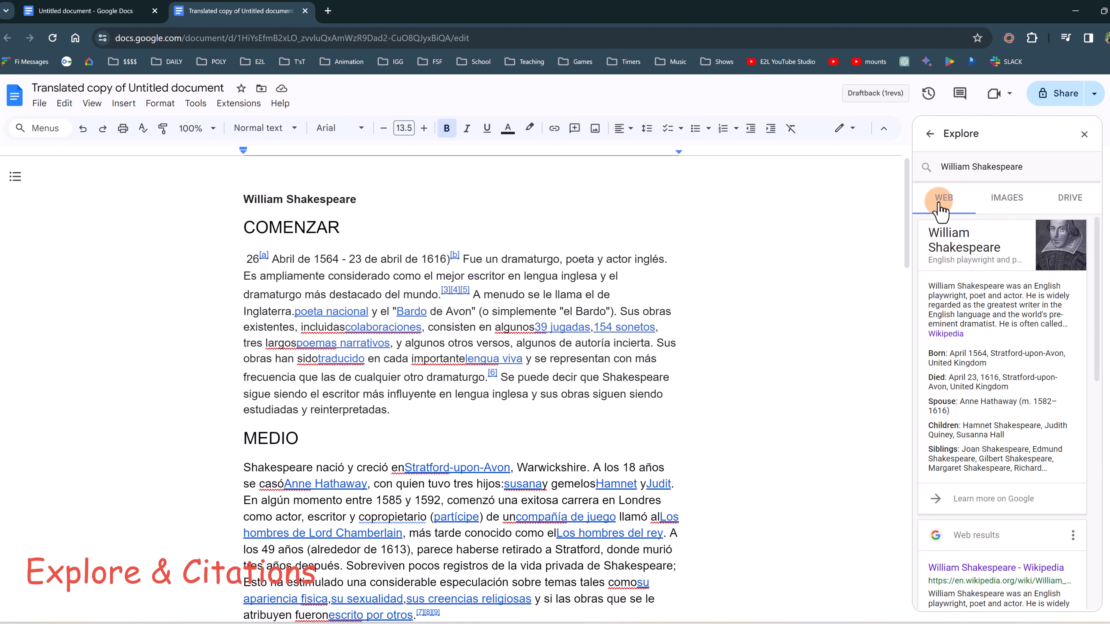
Step: Look through the web, image and Drive results for William Shakespeare in Explore
scroll(957, 310, down, 3)
scroll(977, 332, up, 3)
scroll(970, 306, down, 10)
scroll(969, 302, up, 8)
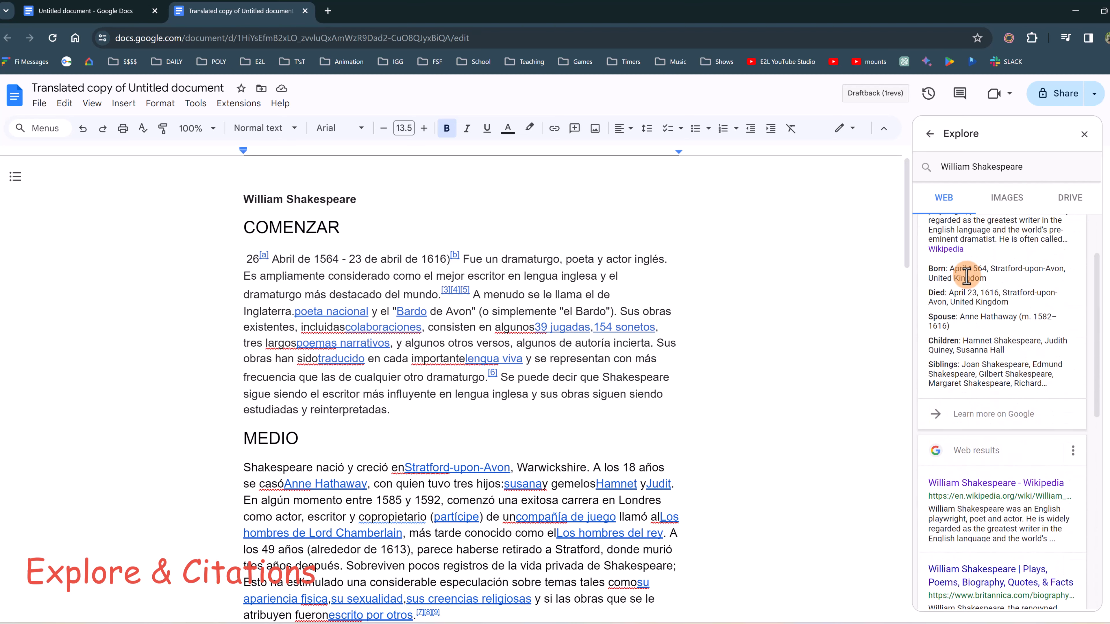
scroll(967, 306, up, 4)
click(1005, 199)
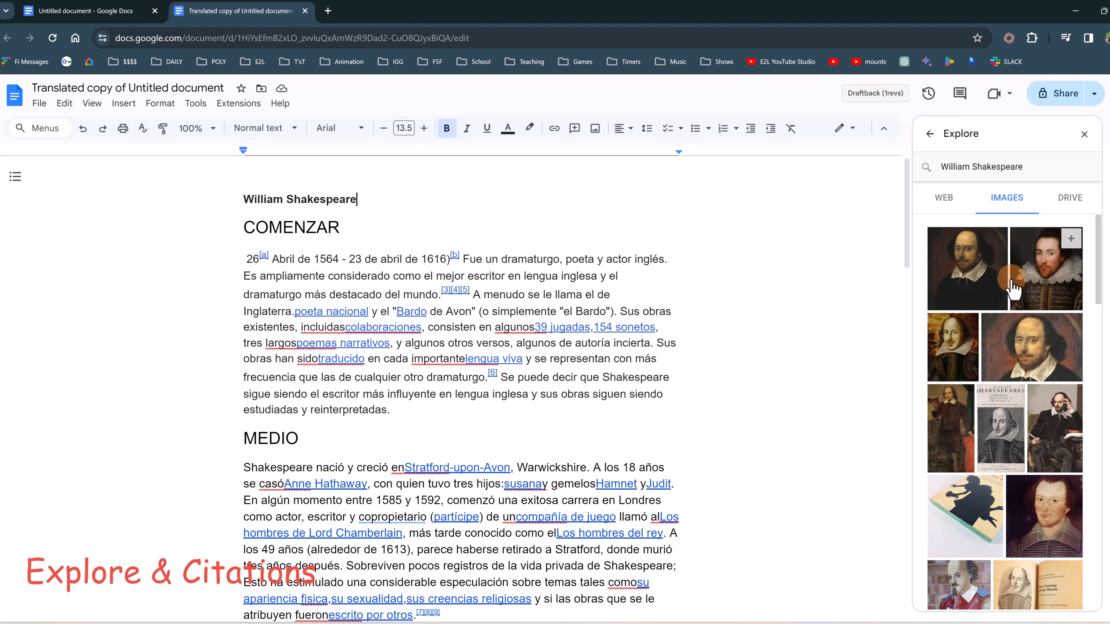
scroll(1001, 298, down, 3)
scroll(995, 302, up, 3)
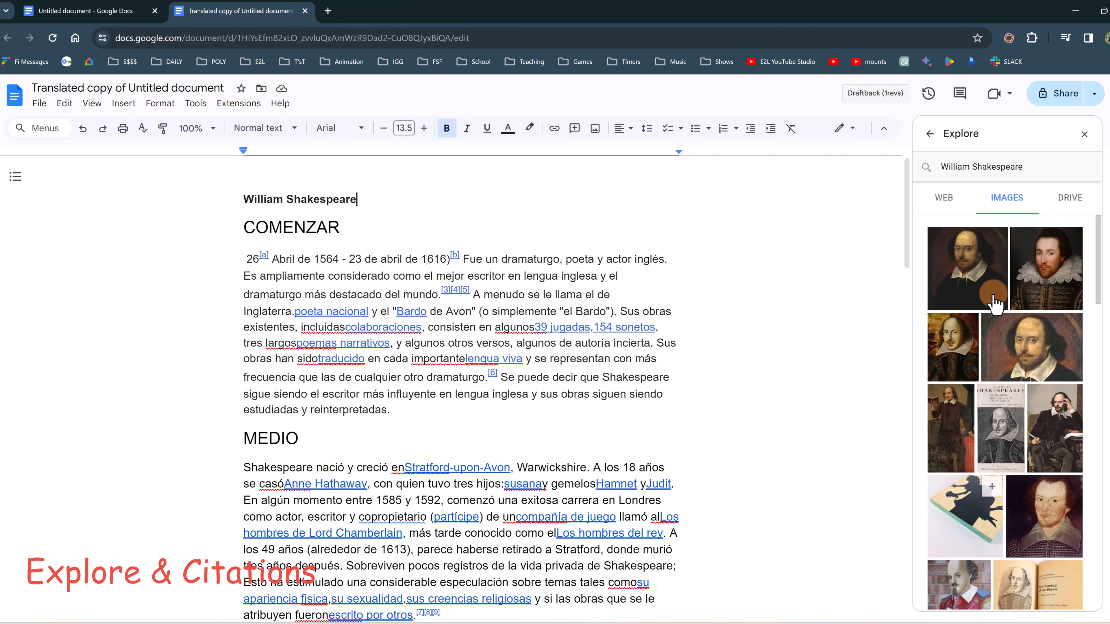
click(1067, 201)
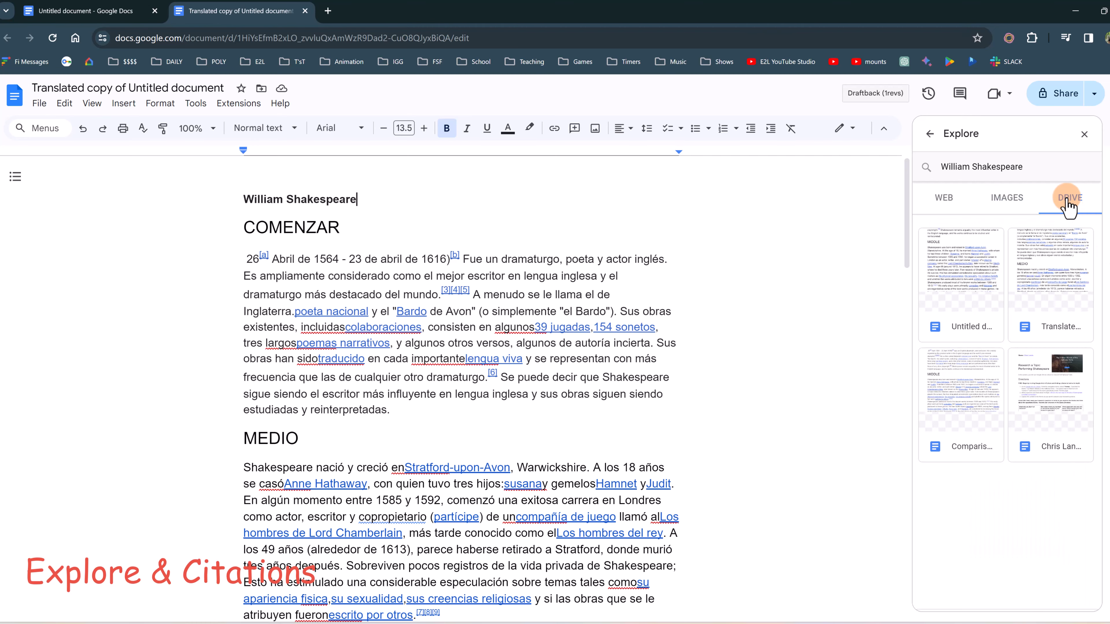
Step: Cite the "William Shakespeare - Wikipedia" web result as a footnote at the end of the paragraph under FIN
click(948, 199)
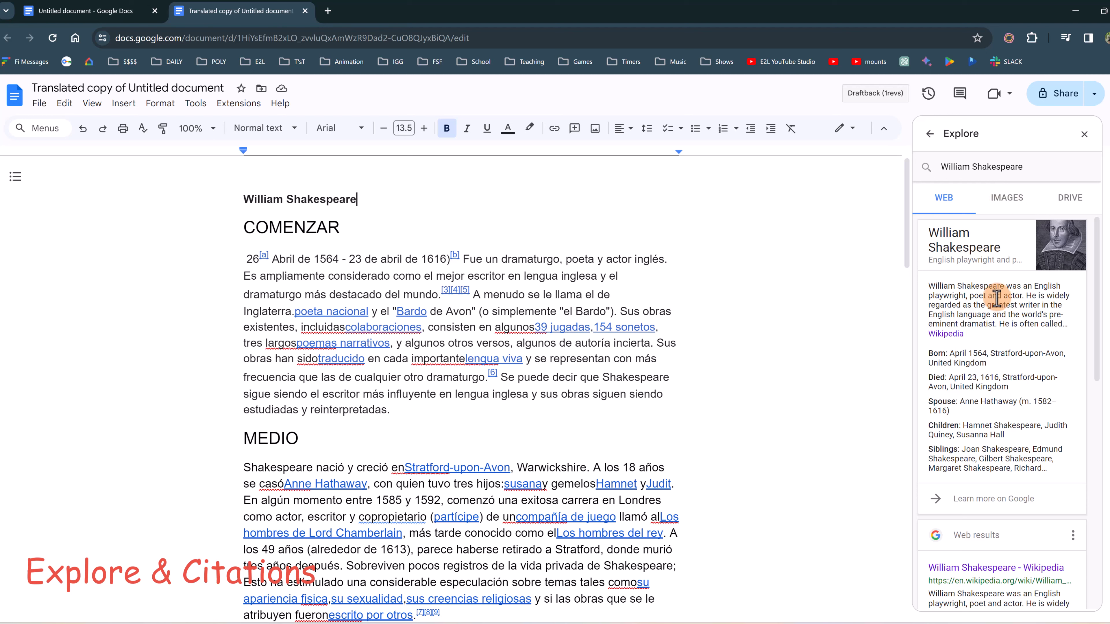
scroll(987, 292, down, 5)
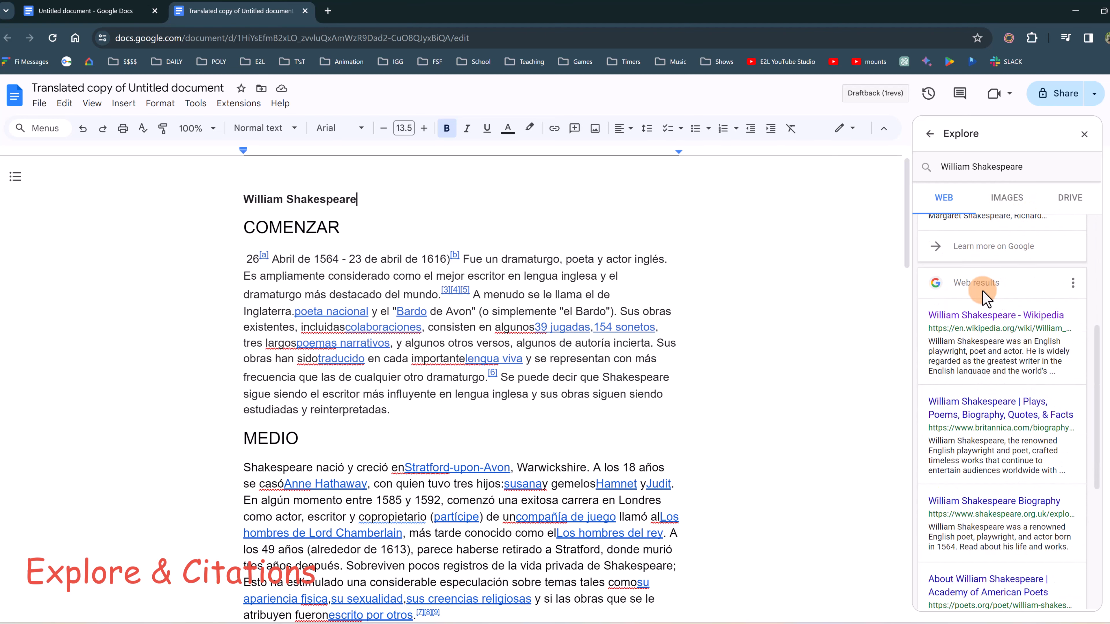
drag(245, 197, 494, 309)
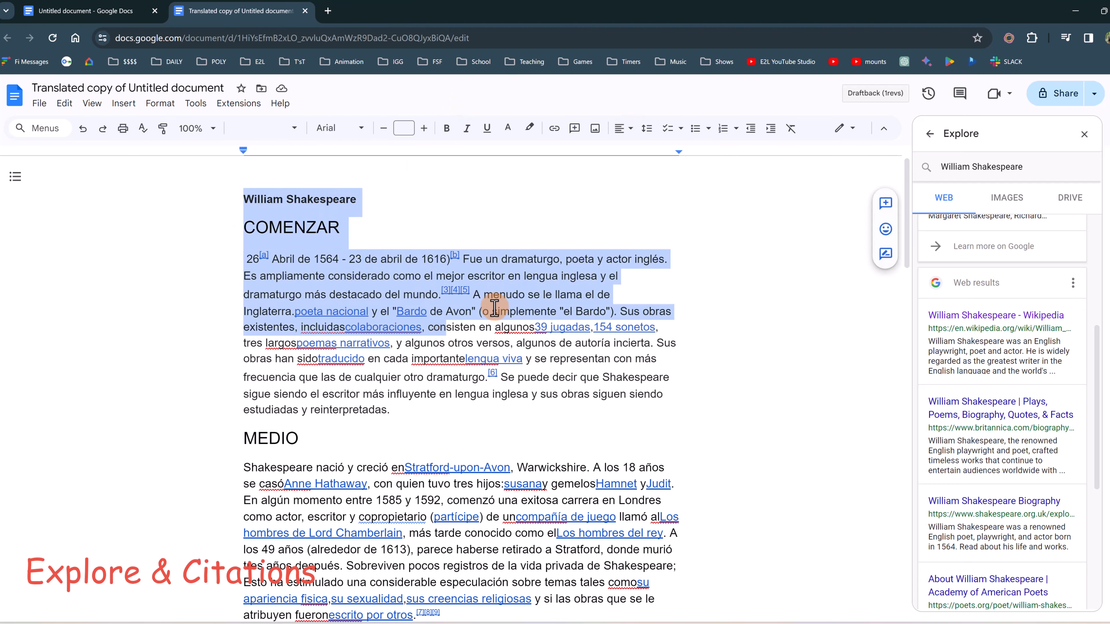
click(523, 287)
scroll(488, 249, down, 20)
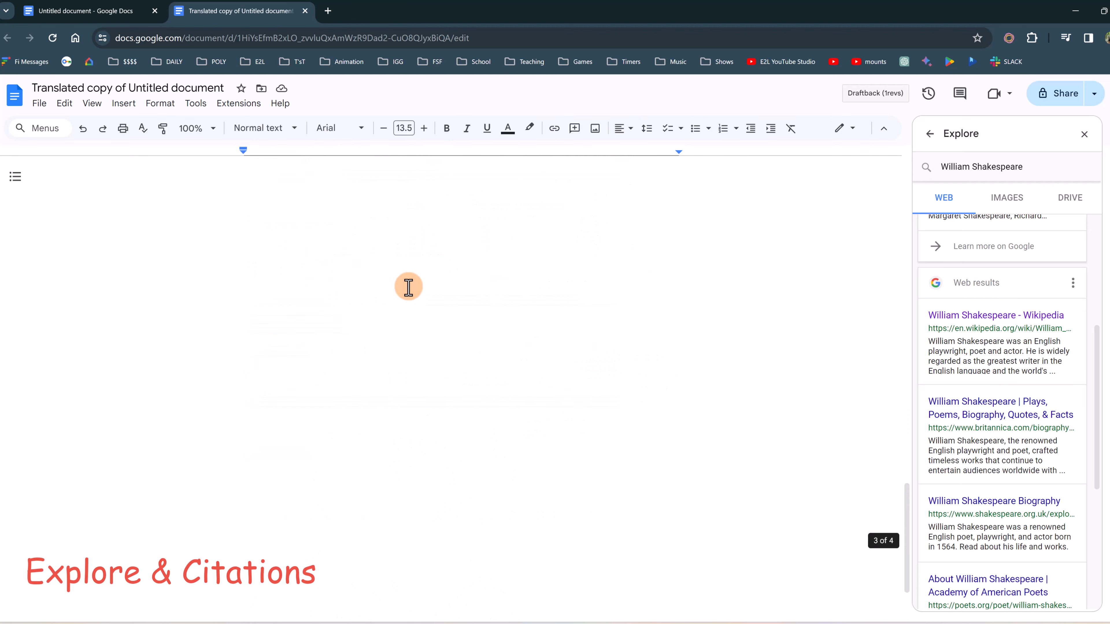
scroll(420, 280, up, 10)
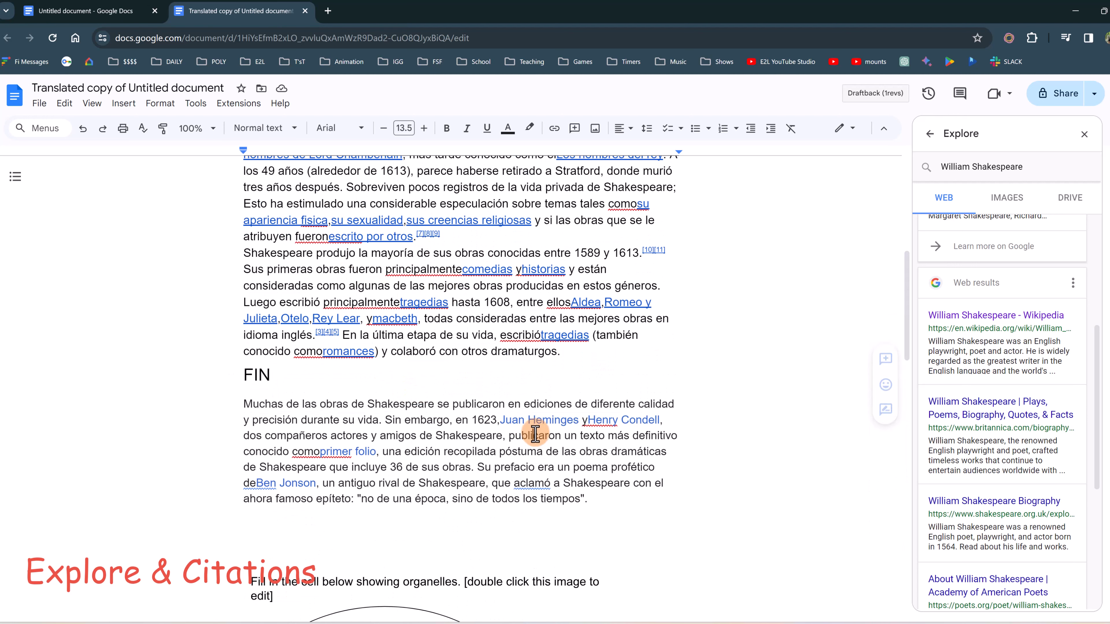
click(595, 494)
scroll(585, 421, down, 2)
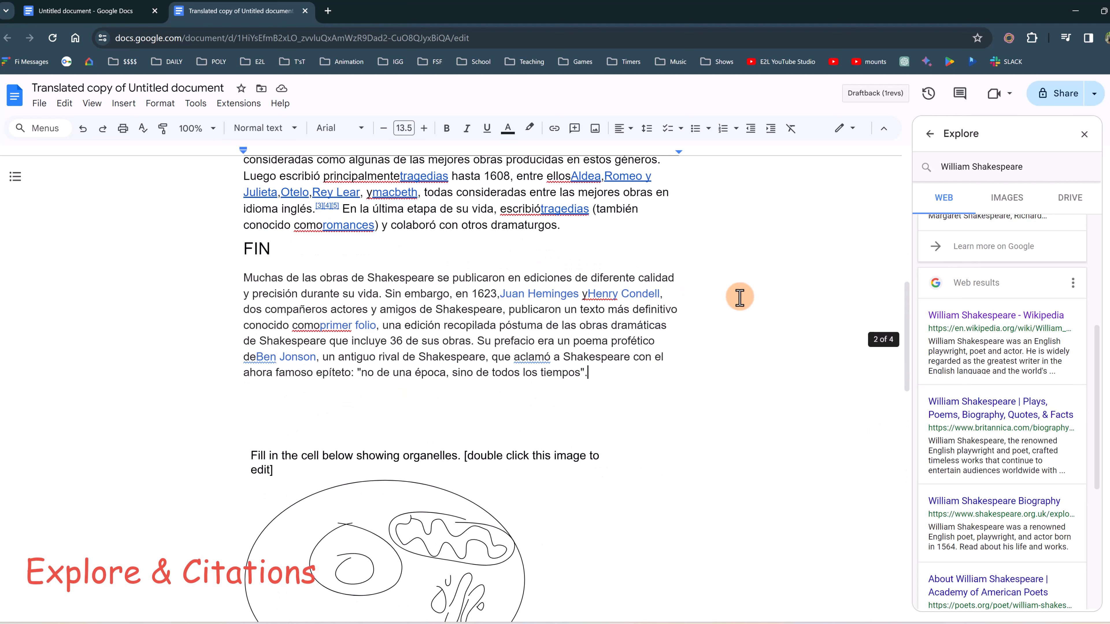
mouse_move(984, 320)
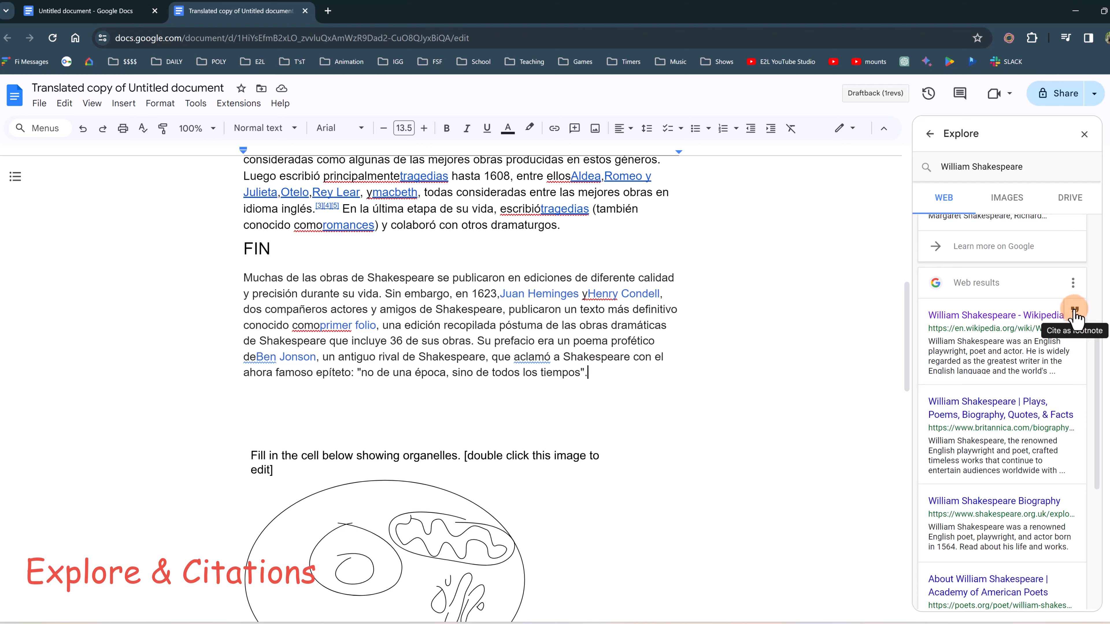
click(1073, 309)
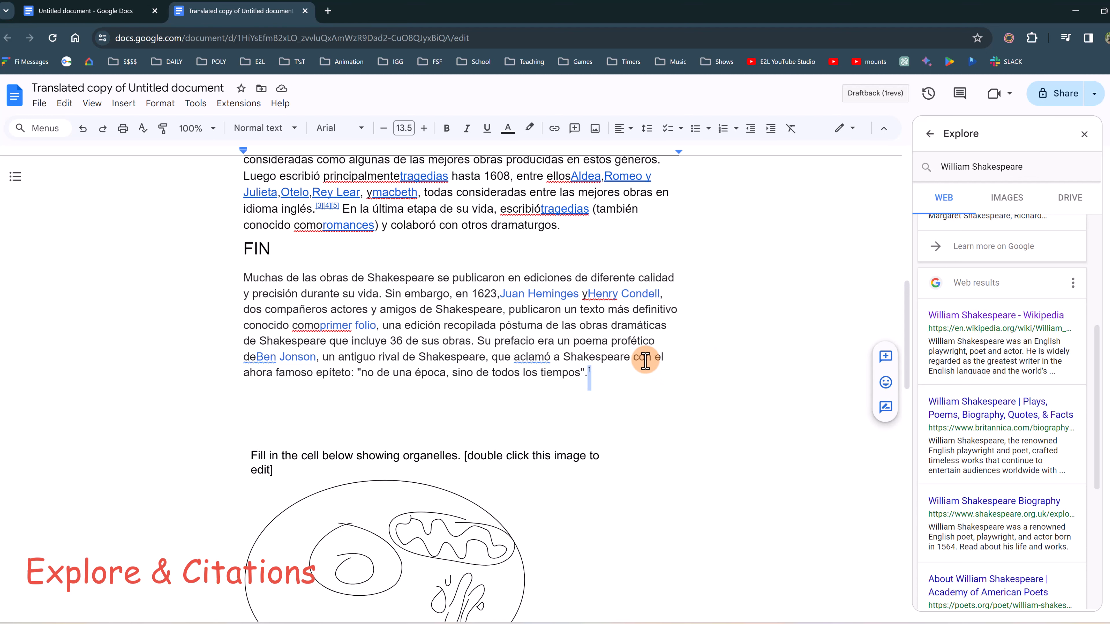
Step: Examine the Wikipedia citation in the page footnote and its reference mark at the end of the FIN paragraph
scroll(642, 350, down, 10)
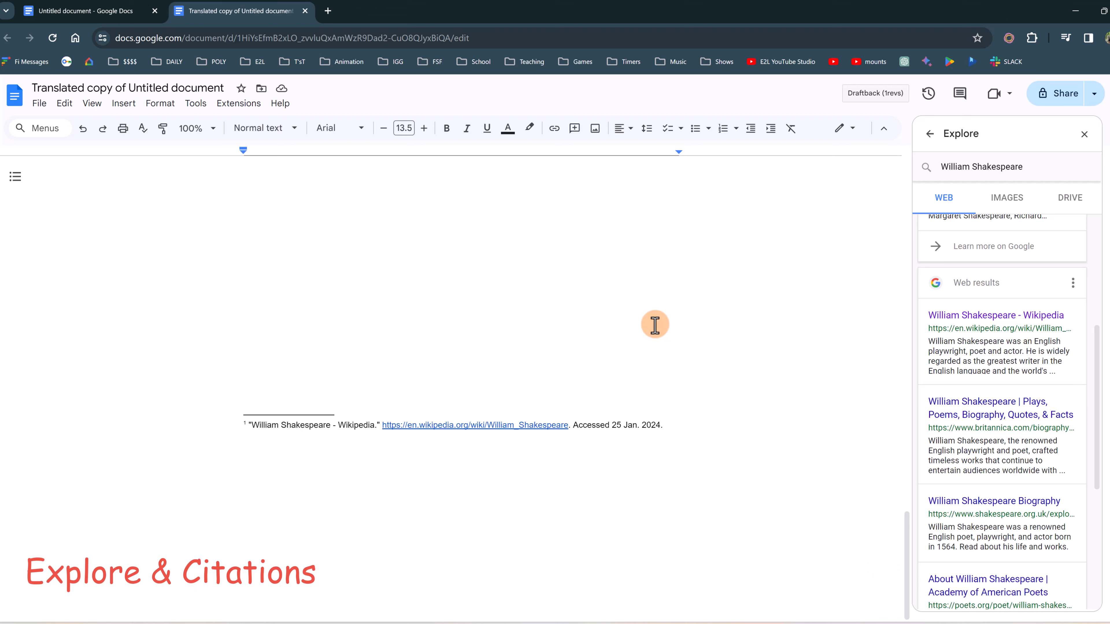
drag(251, 424, 667, 426)
click(667, 426)
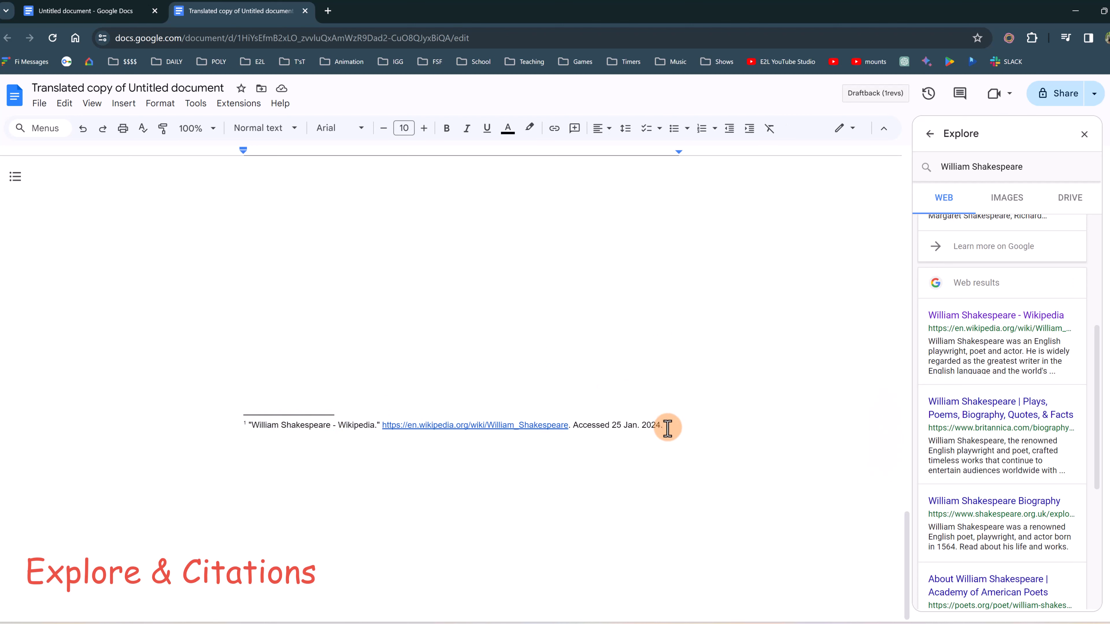
scroll(998, 401, up, 3)
scroll(983, 389, down, 1)
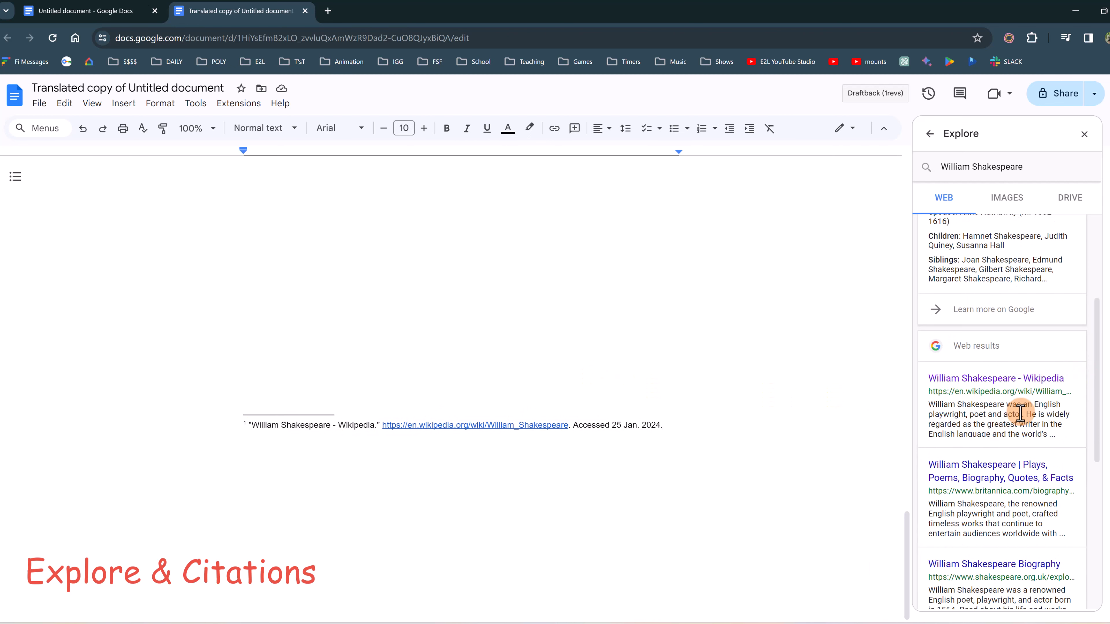
scroll(661, 387, up, 8)
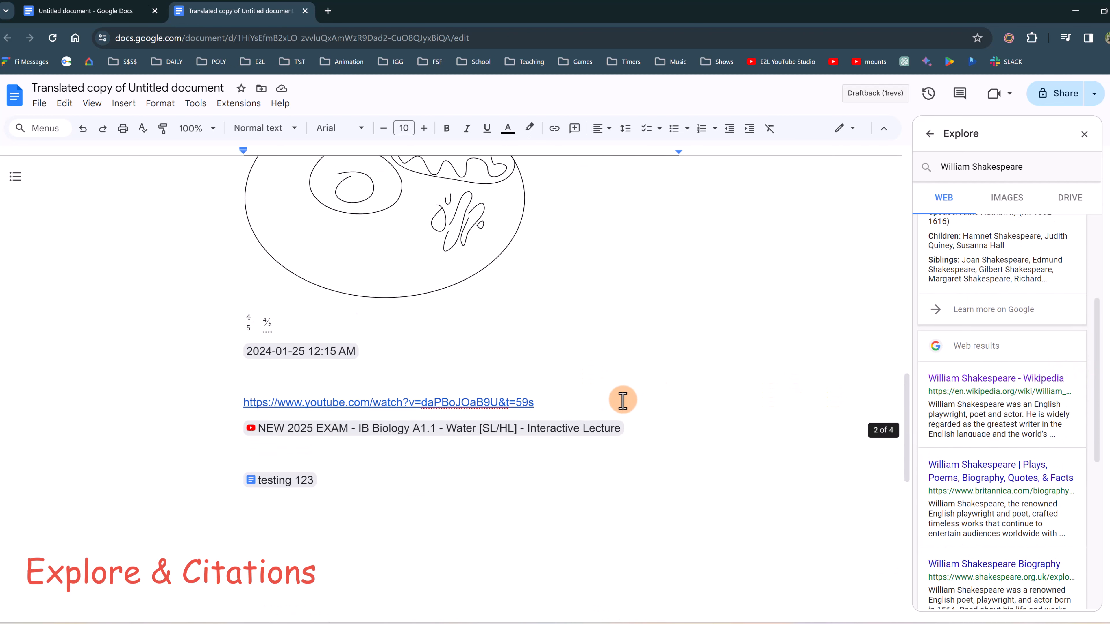
scroll(664, 359, down, 7)
scroll(653, 362, up, 6)
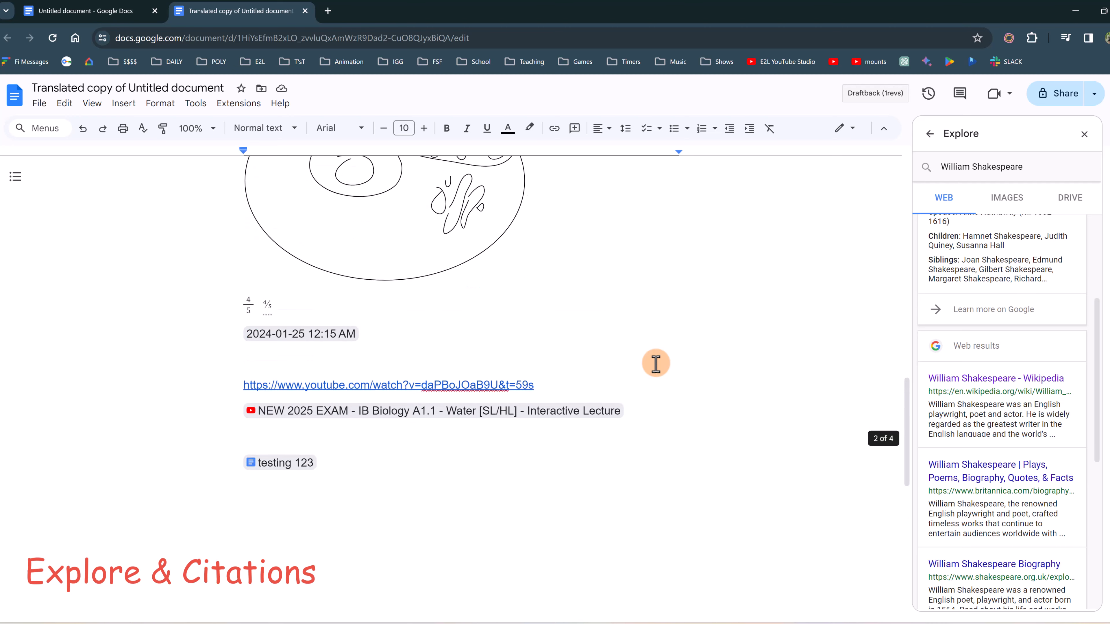
scroll(537, 355, down, 8)
scroll(470, 362, up, 17)
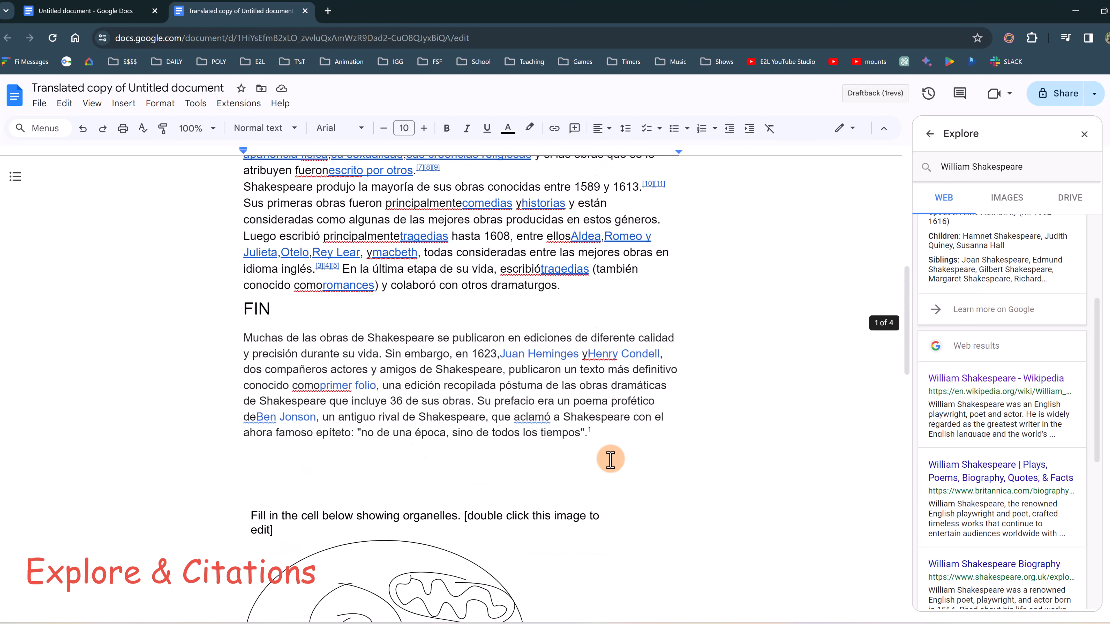
Step: Open the document's citation tool and choose MLA (8th ed.) as the citation style
click(195, 103)
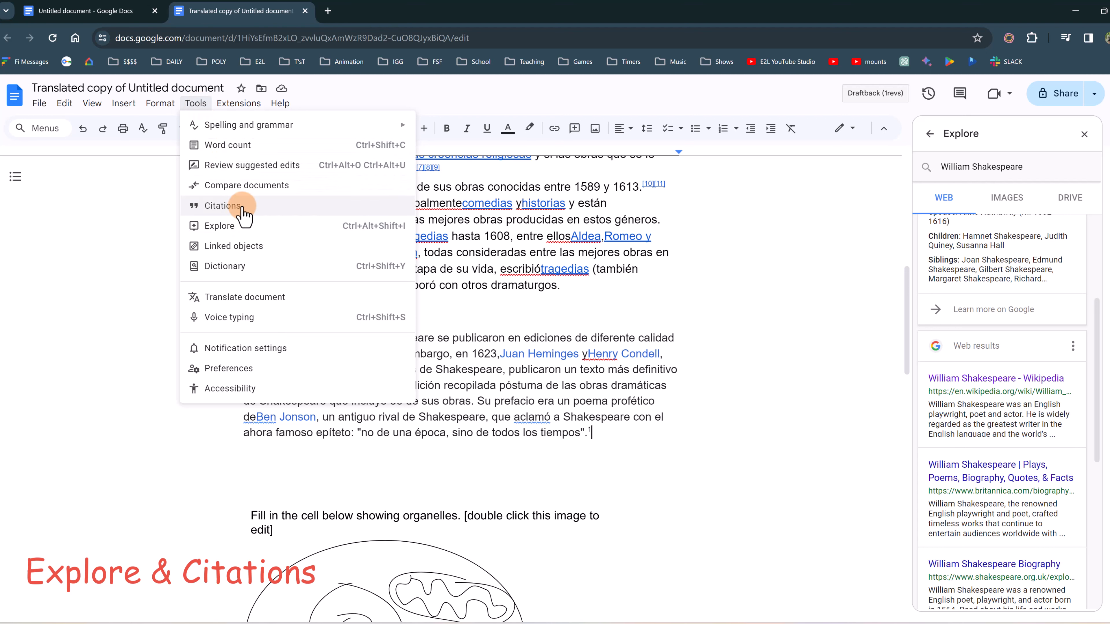
click(253, 211)
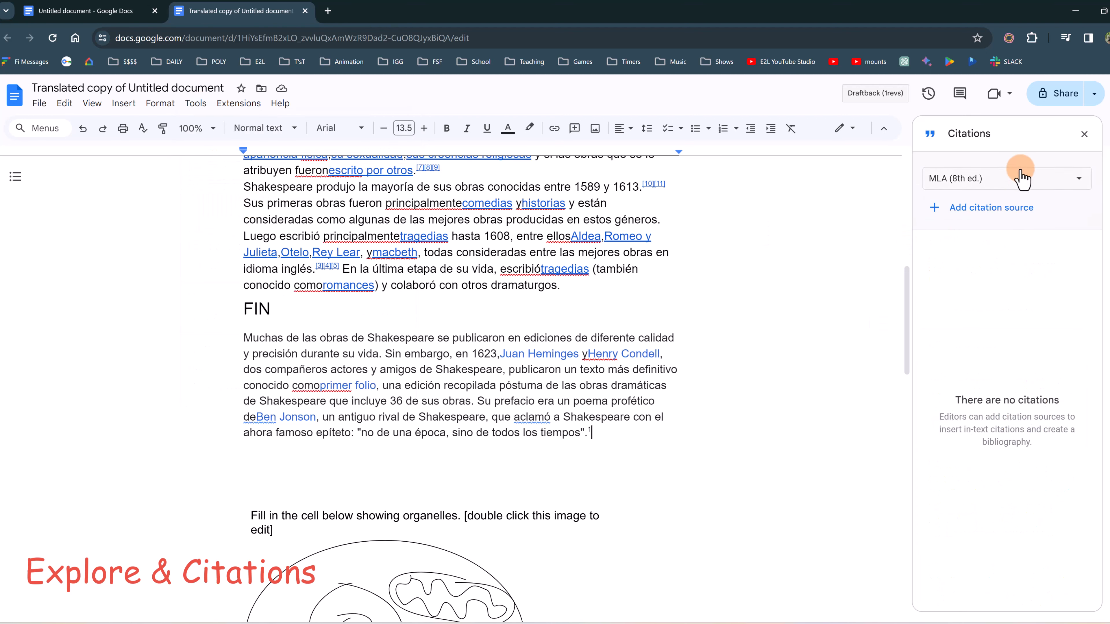
click(1035, 179)
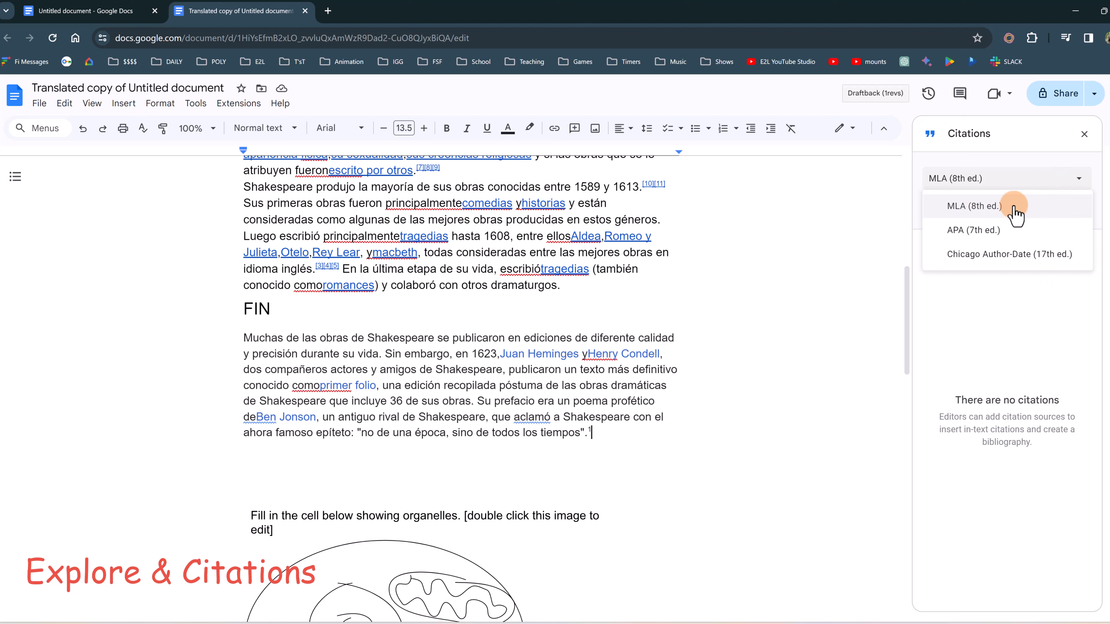
click(1026, 181)
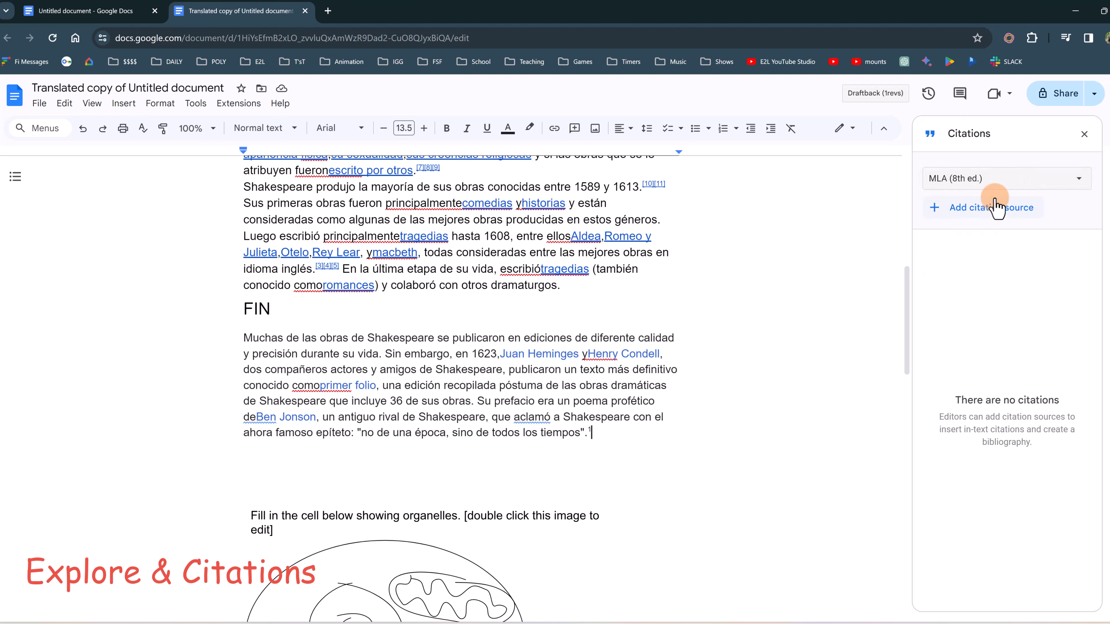
click(997, 209)
click(992, 191)
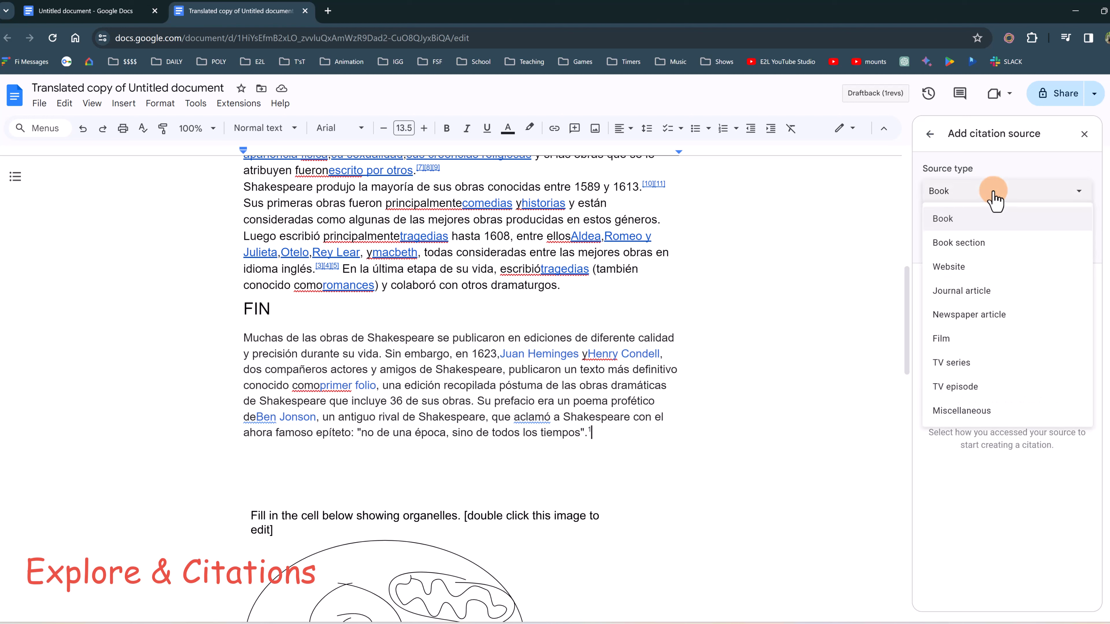
click(972, 270)
click(1004, 244)
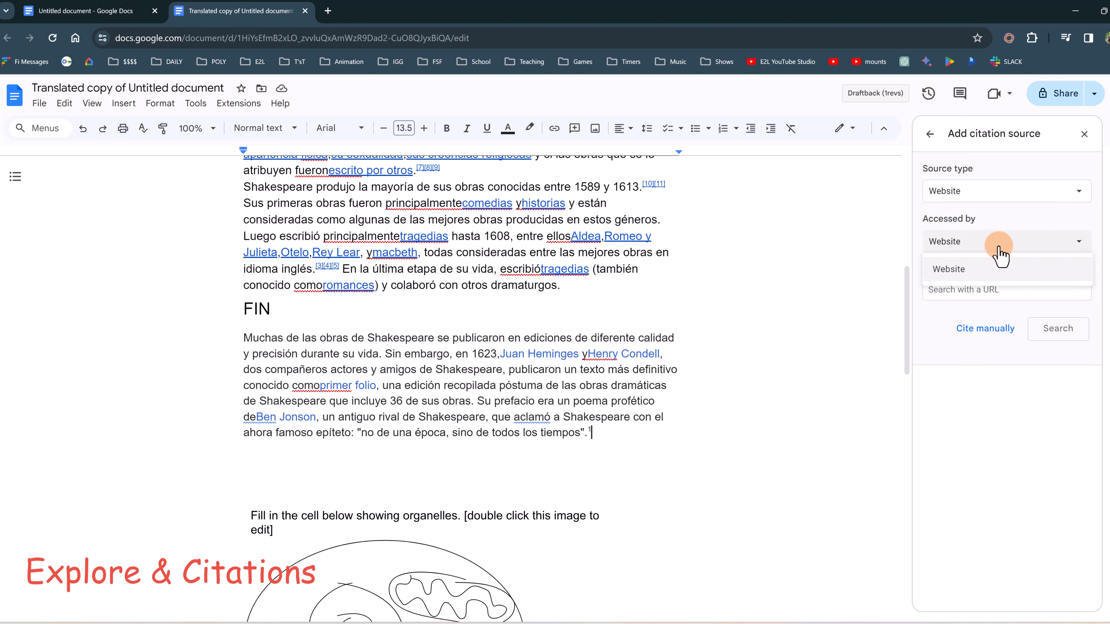
click(980, 269)
click(983, 291)
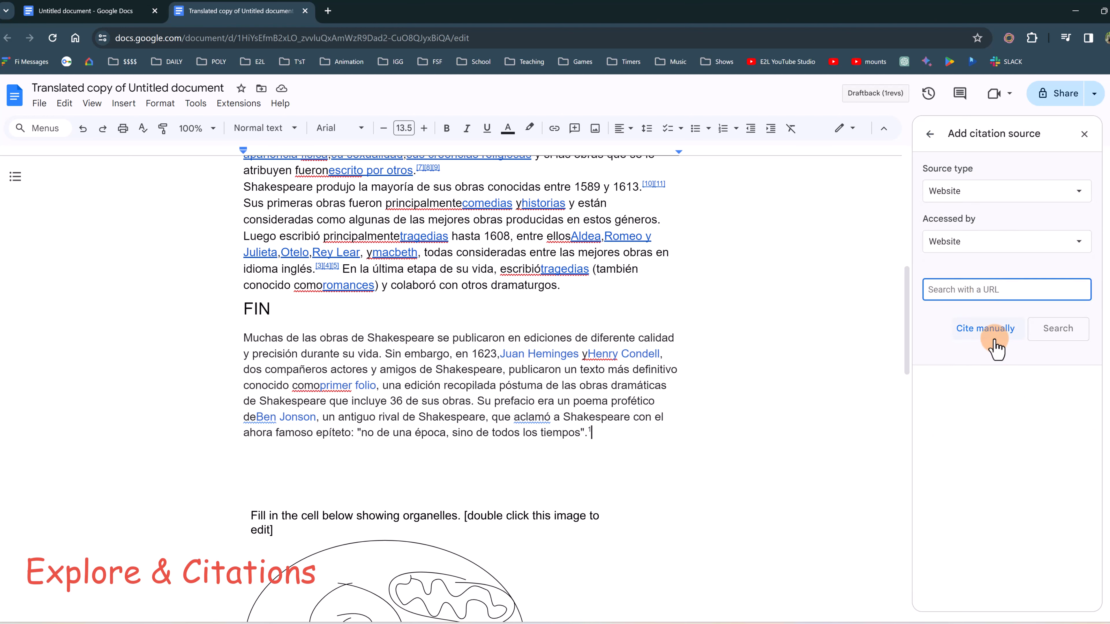
click(983, 327)
scroll(983, 339, down, 2)
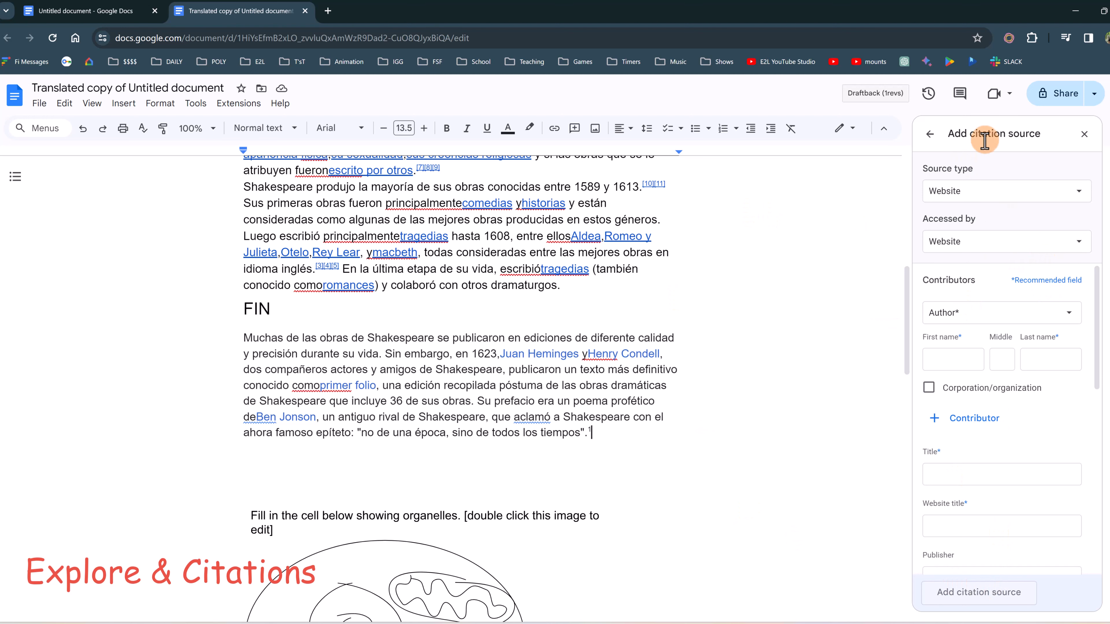
click(929, 134)
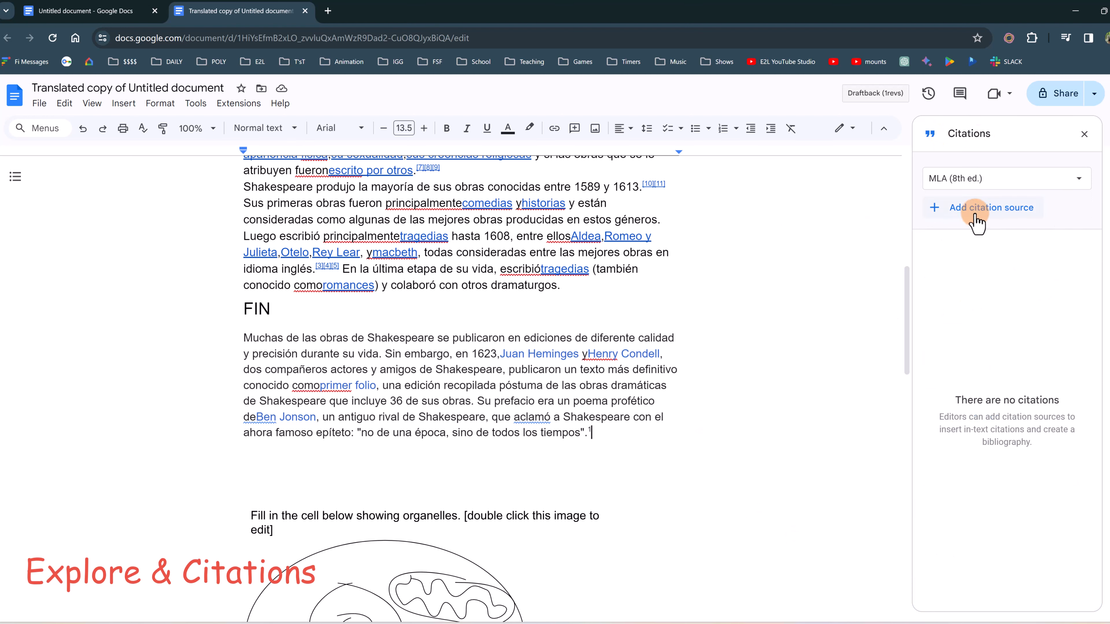
click(939, 207)
click(939, 207)
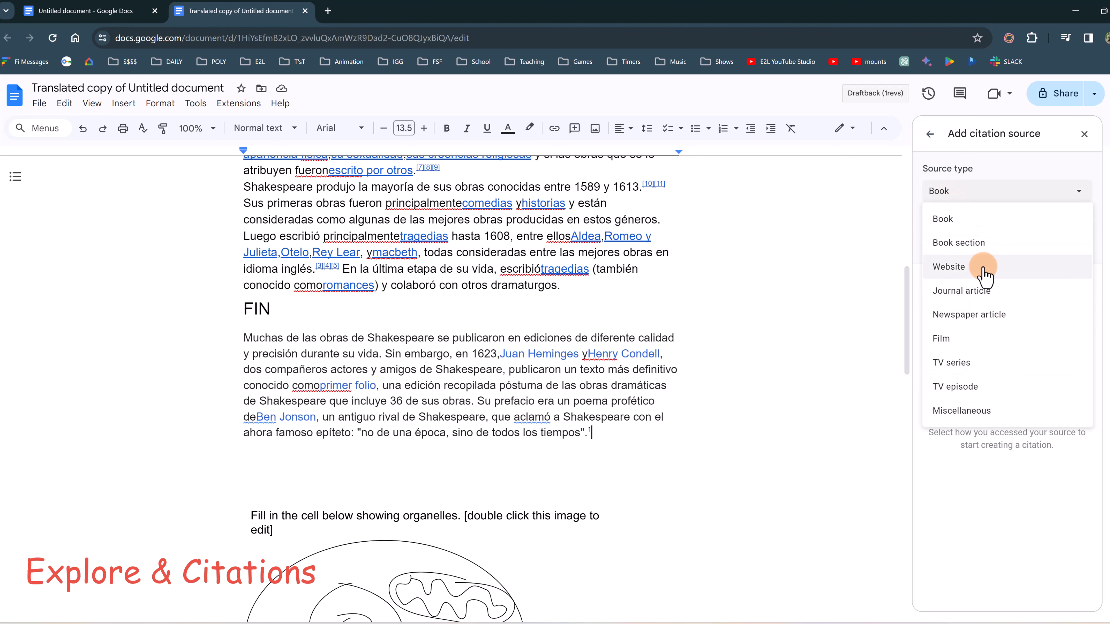
click(1020, 259)
click(980, 289)
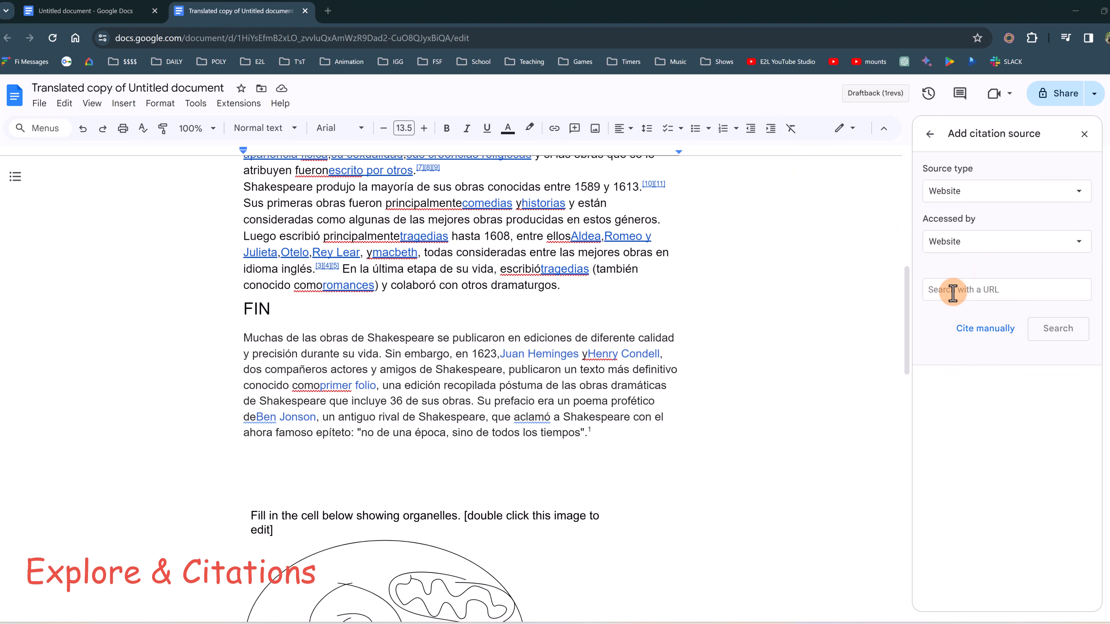
key(ctrl+v)
click(1065, 332)
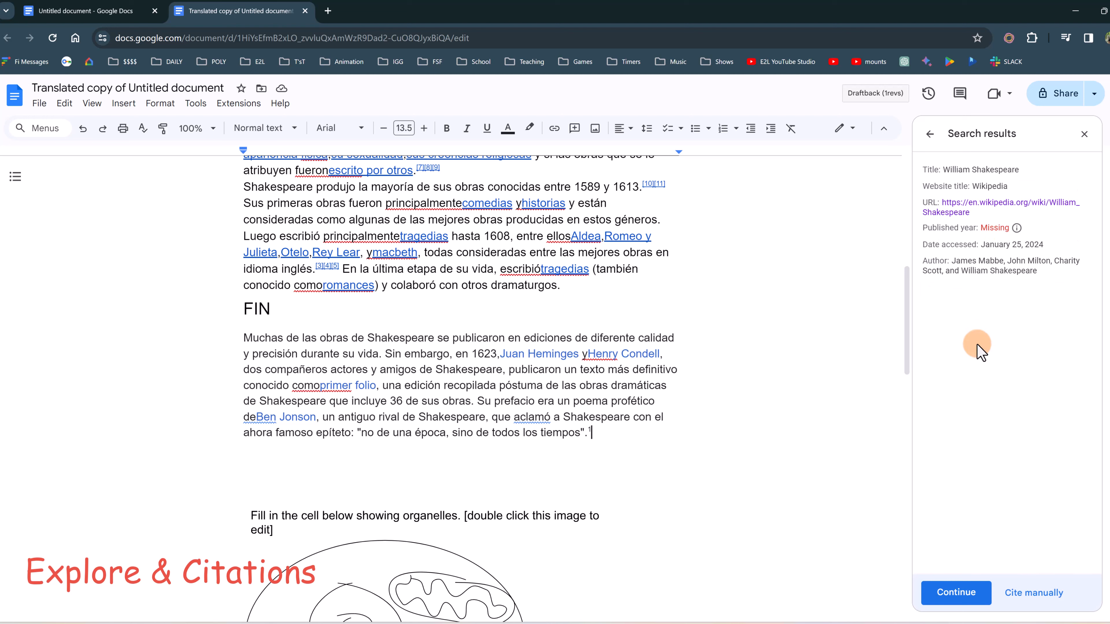
Step: Review the contributor details found for the Wikipedia page, add it as a citation source, and dismiss the in-text citation tip
click(950, 593)
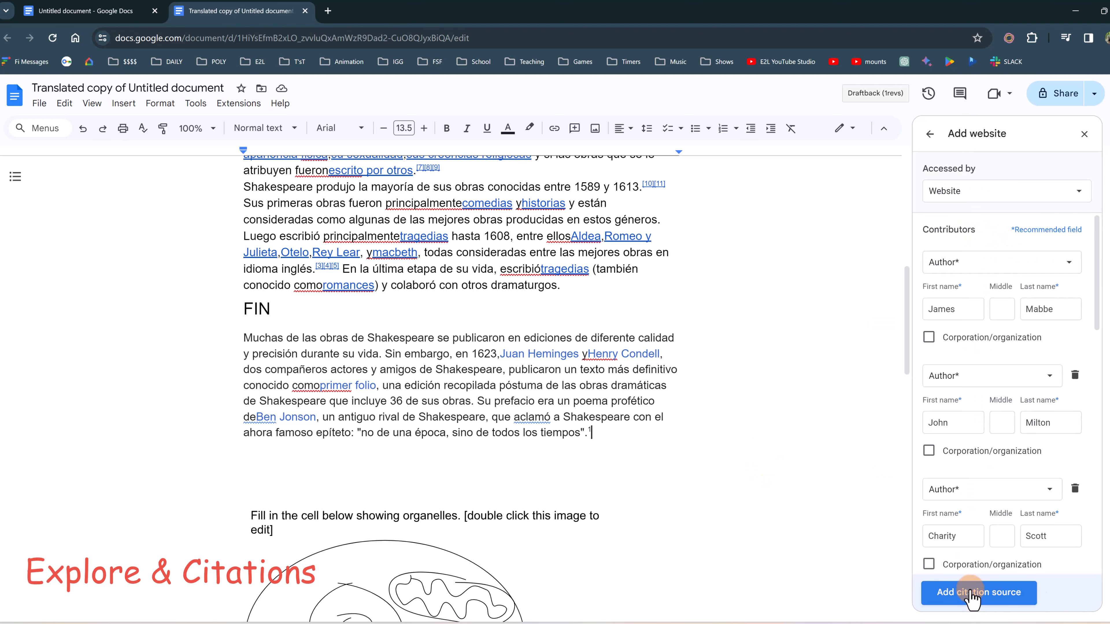
scroll(991, 309, down, 3)
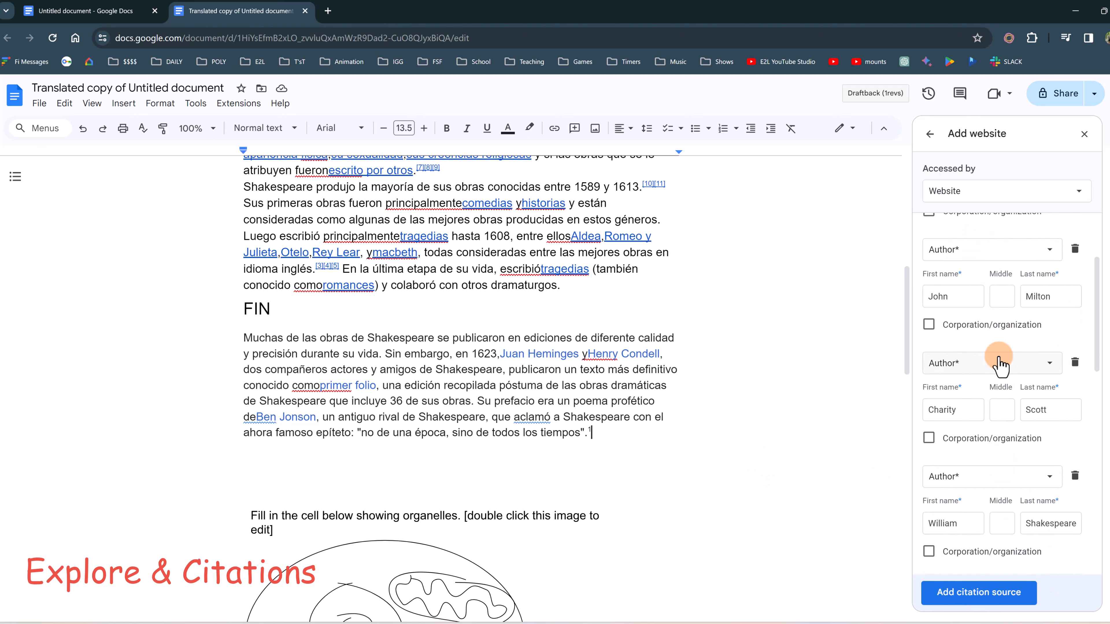
scroll(993, 363, down, 3)
scroll(996, 373, up, 3)
scroll(996, 372, up, 3)
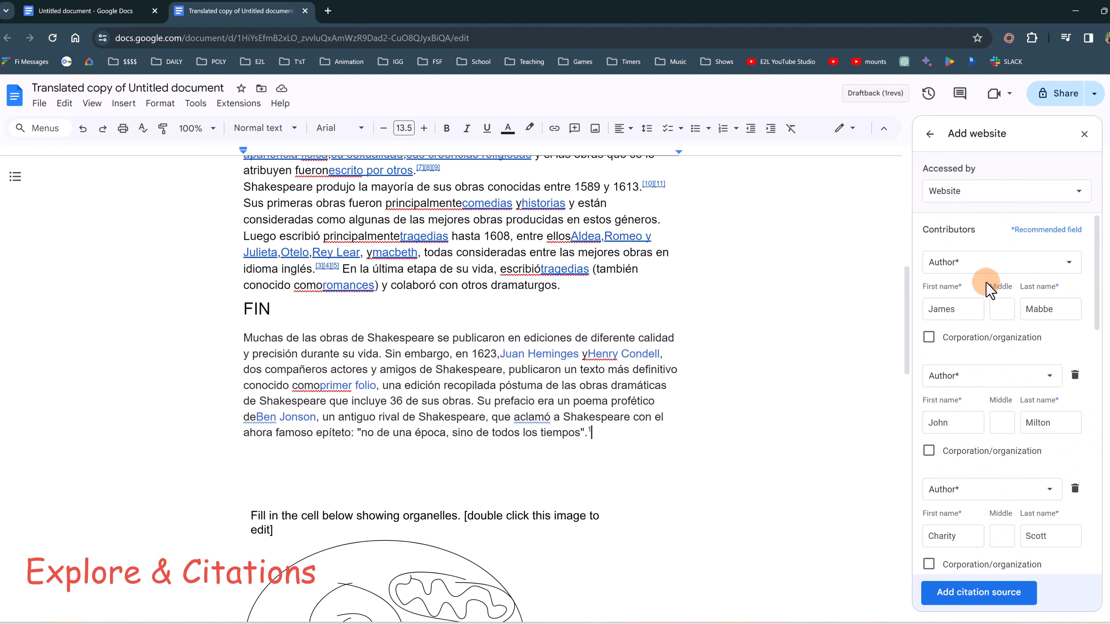
scroll(985, 345, down, 10)
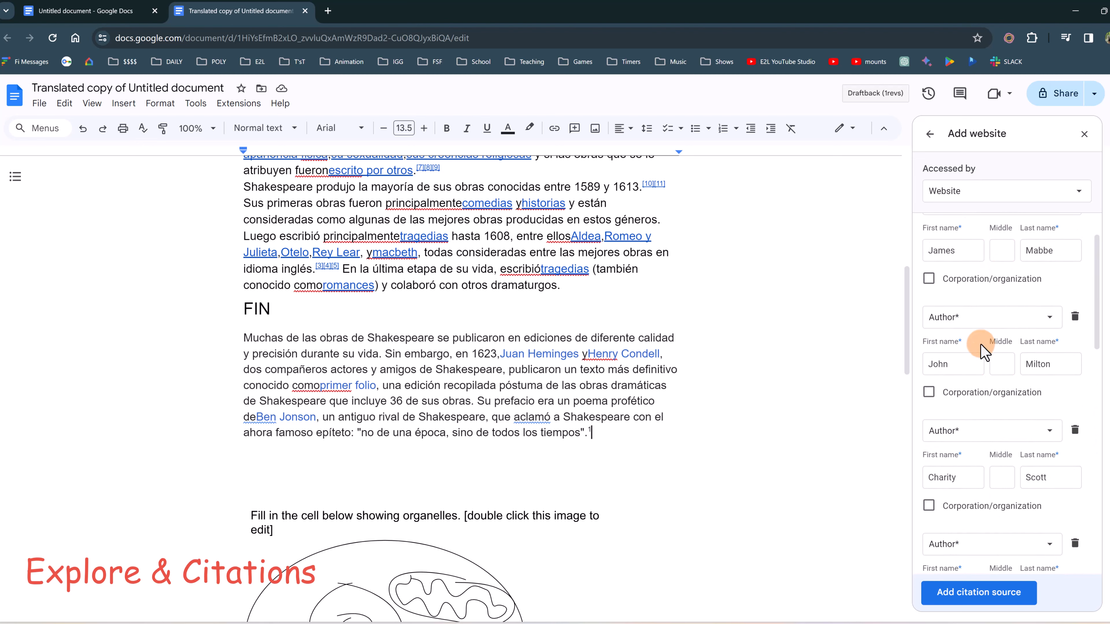
click(986, 590)
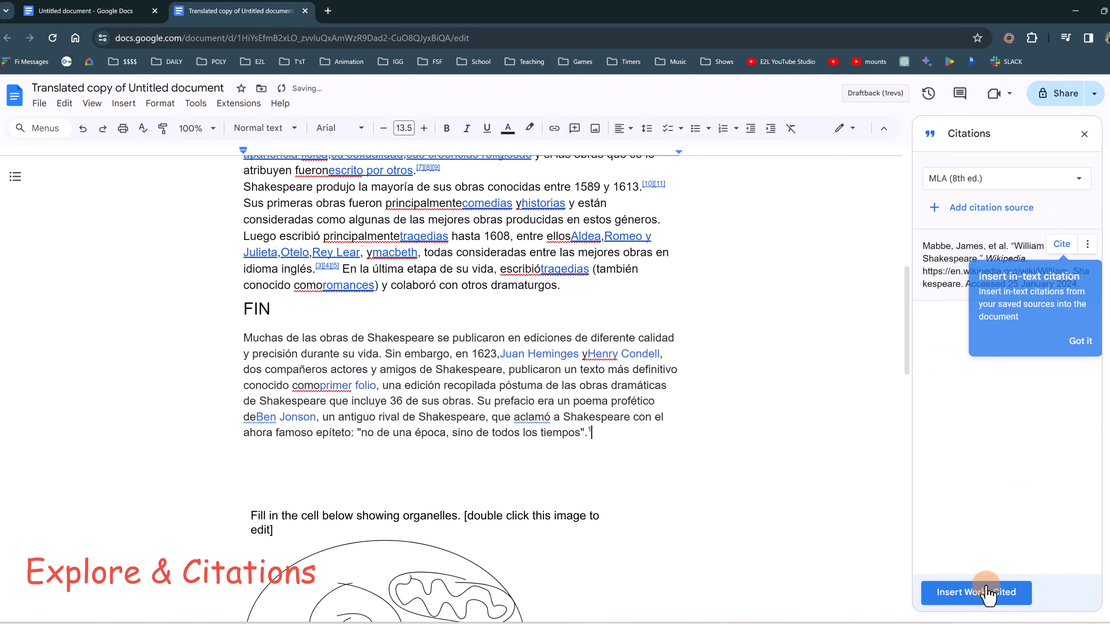
click(1009, 339)
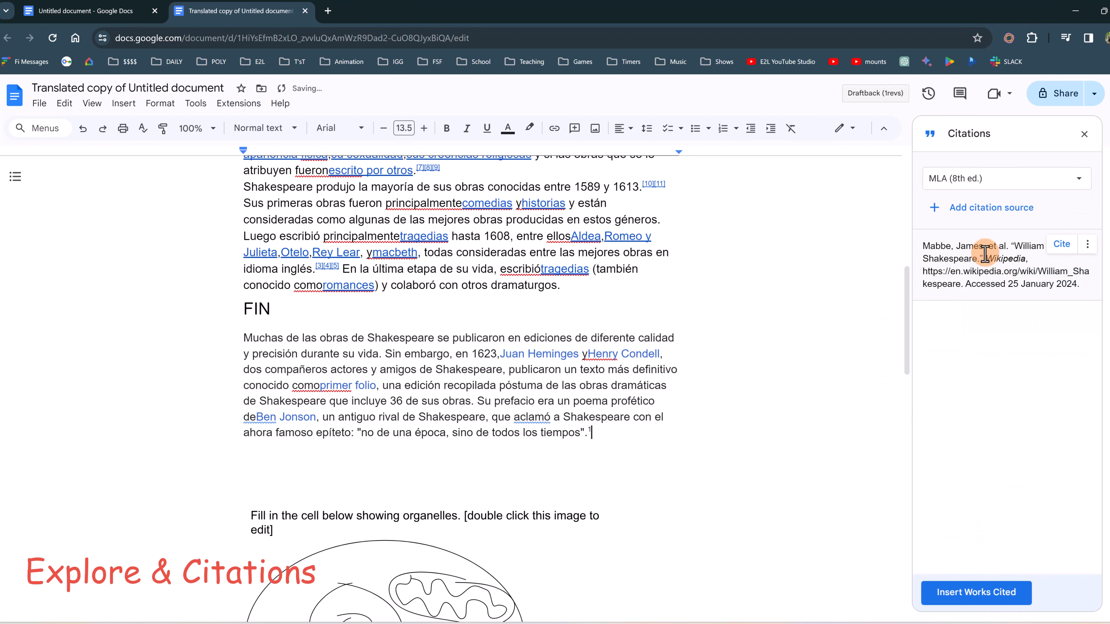
Step: Insert an in-text citation of the Wikipedia source at the end of the paragraph just above the FIN heading
drag(978, 249, 926, 254)
click(1009, 277)
scroll(550, 290, up, 2)
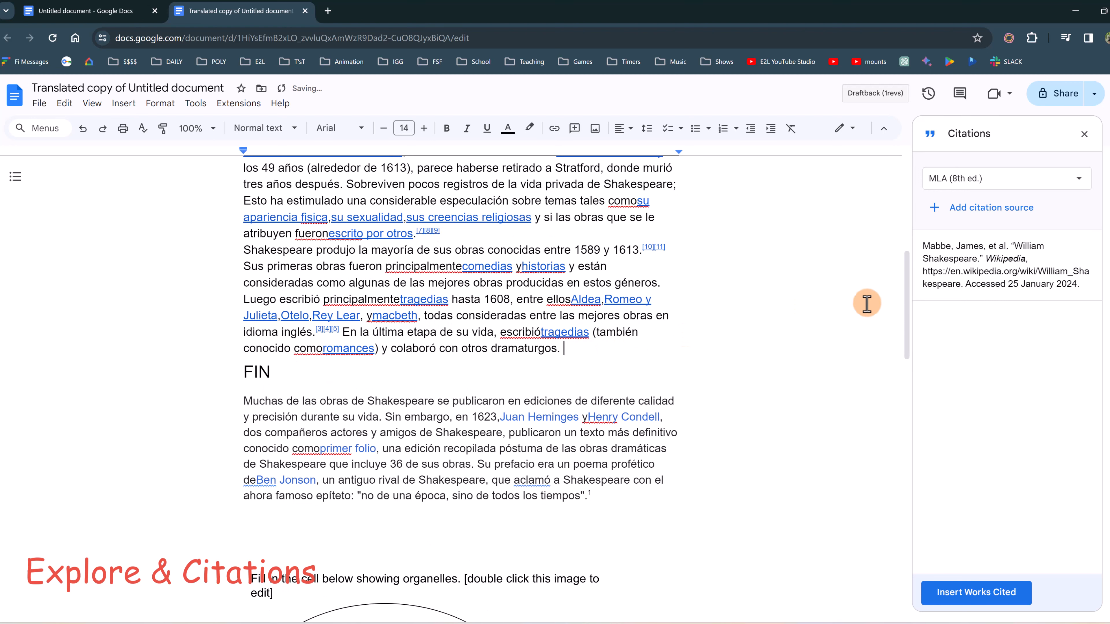
click(1061, 245)
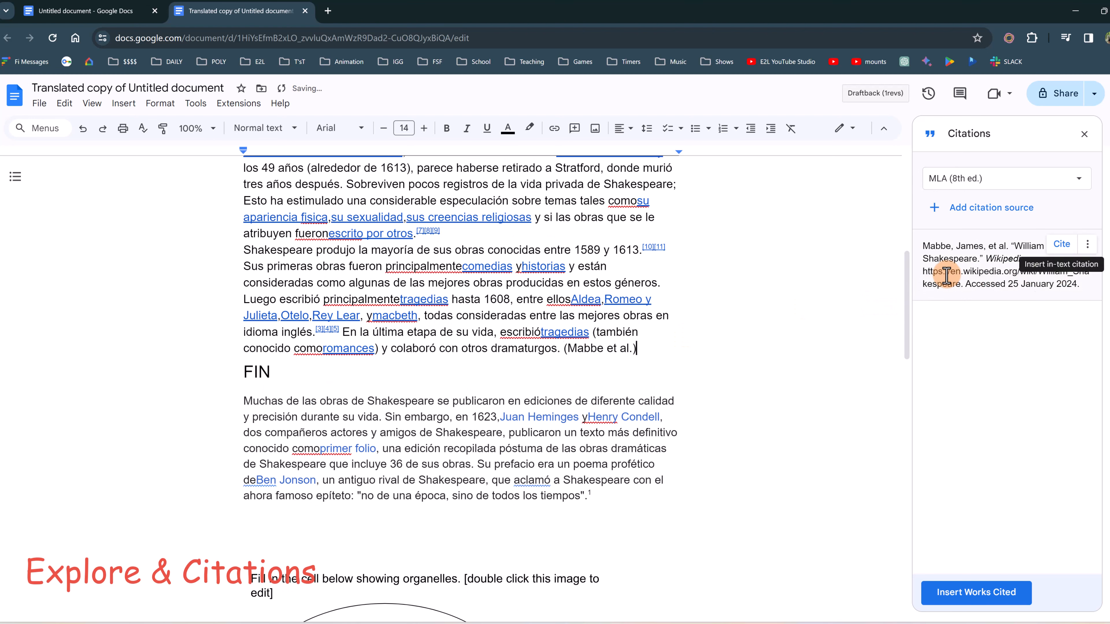
drag(639, 349, 583, 348)
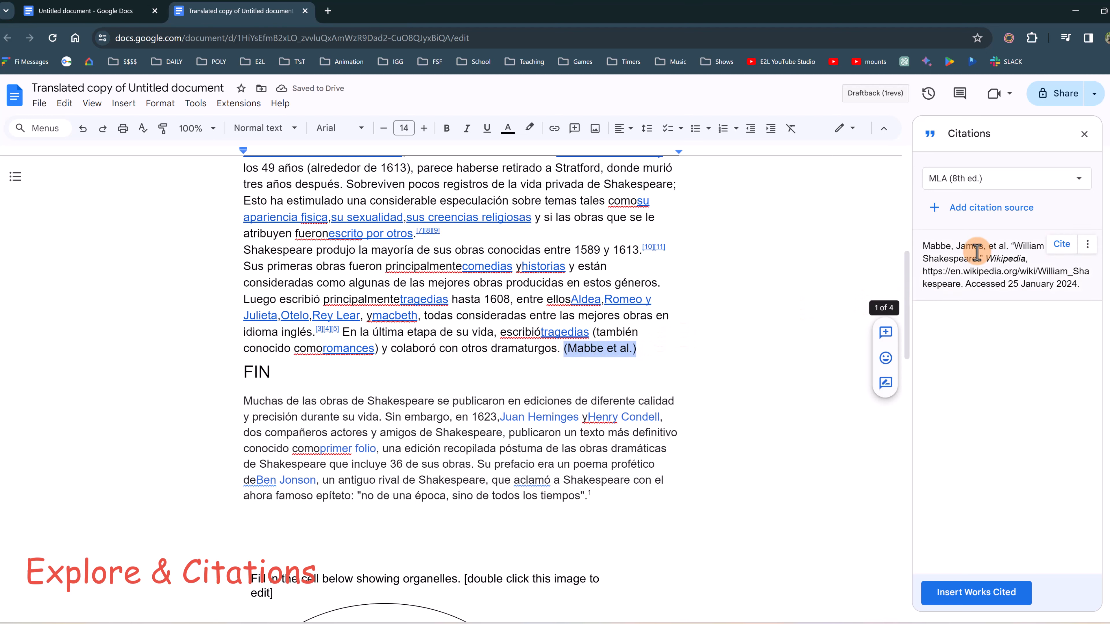
Step: Insert the Works Cited list at the end of the document, below the "testing 123" file chip
click(1086, 248)
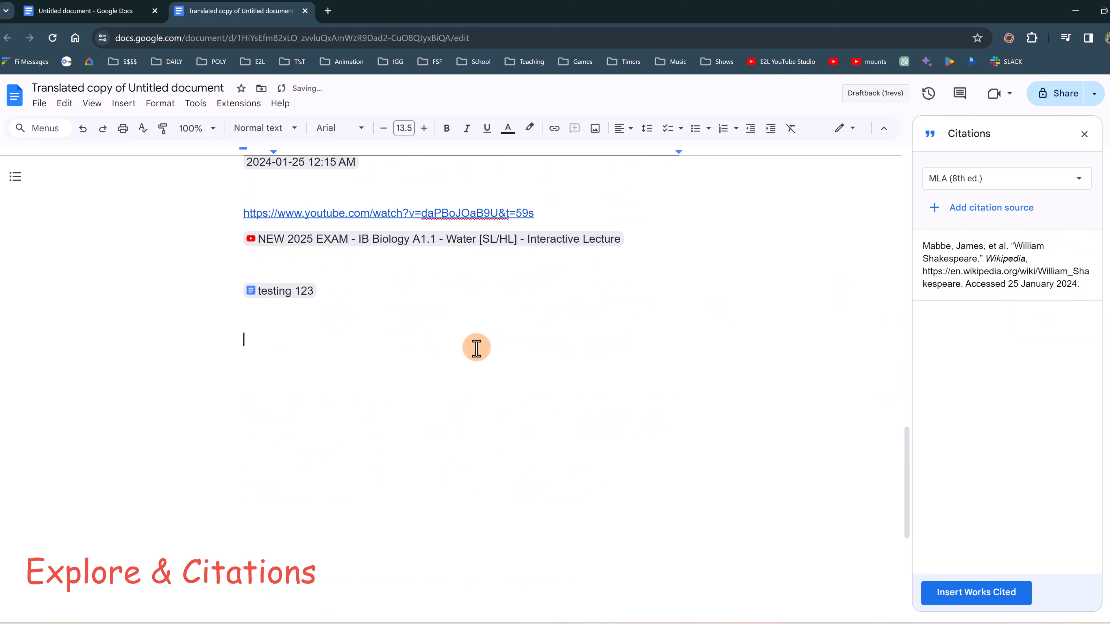
mouse_move(1045, 280)
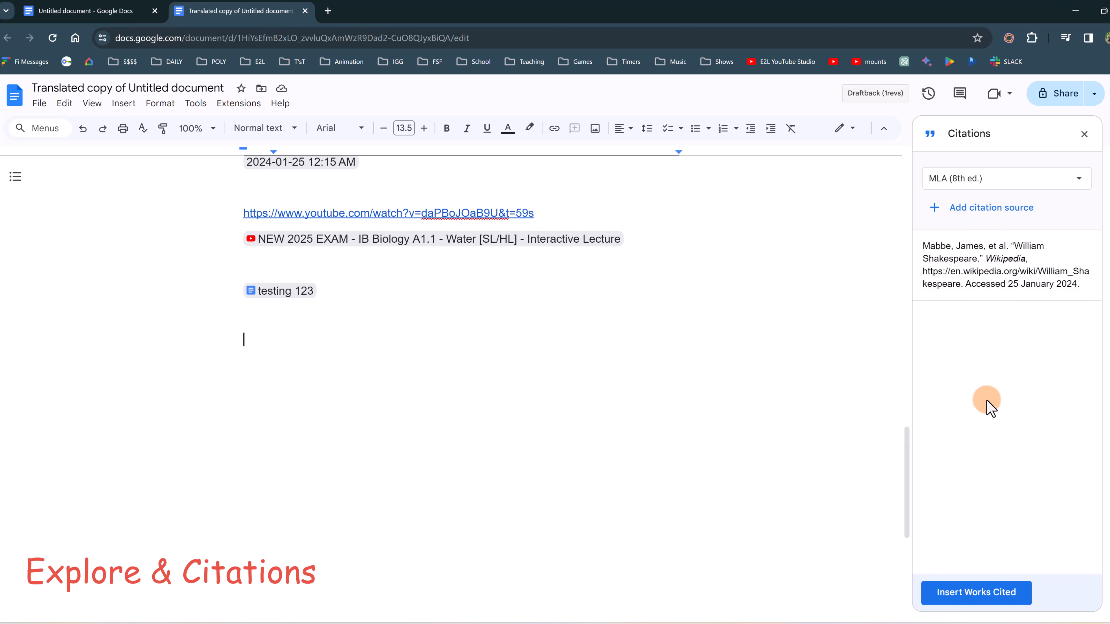
click(977, 592)
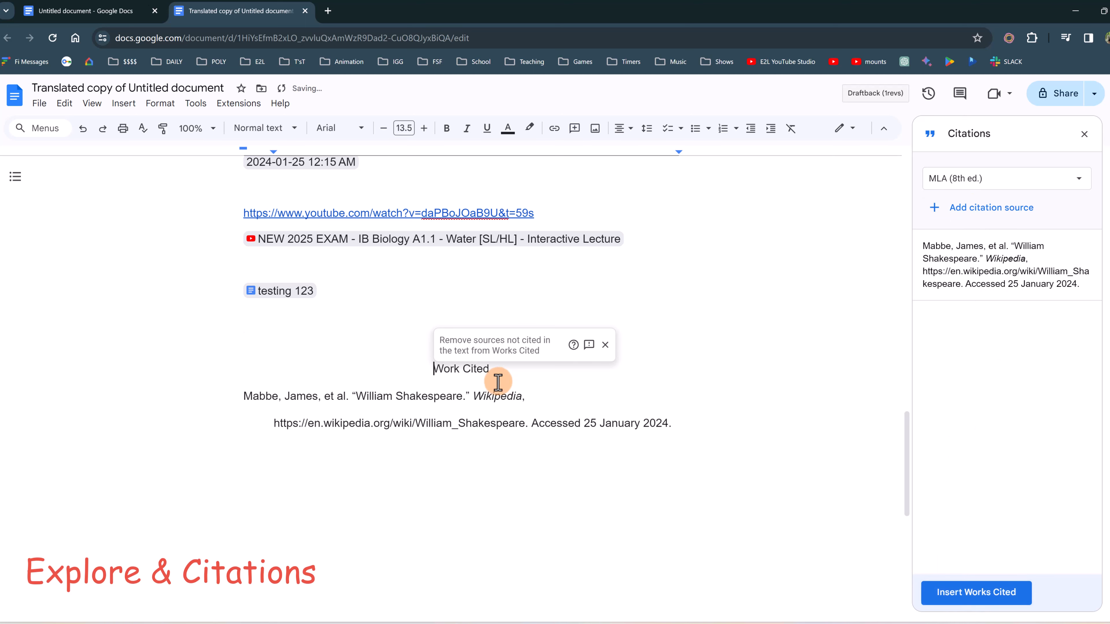
click(424, 369)
drag(424, 369, 661, 434)
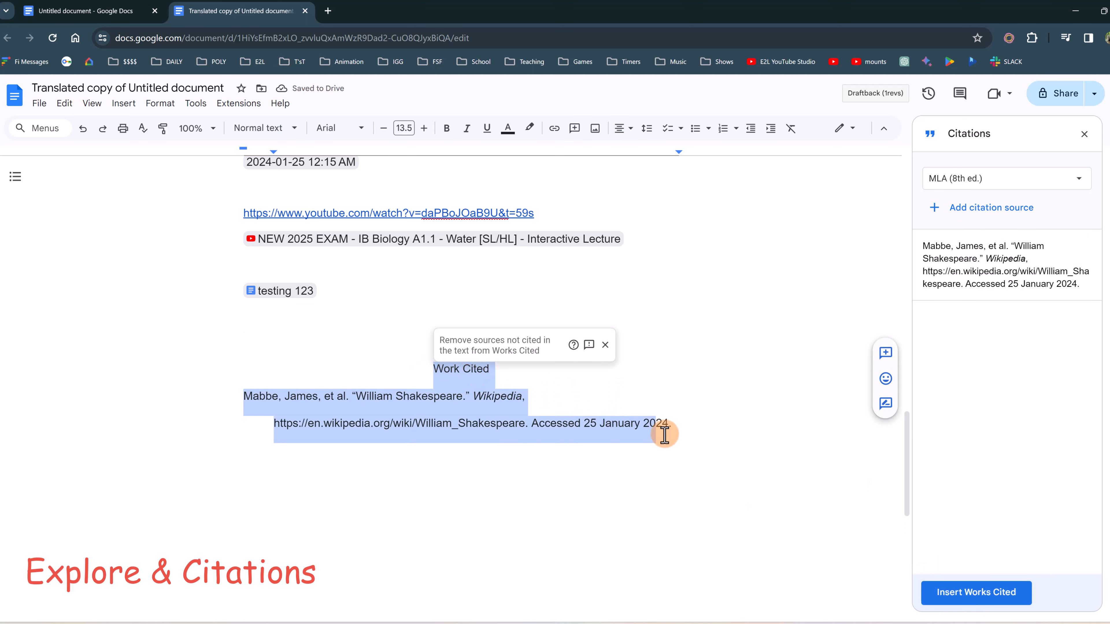
click(681, 411)
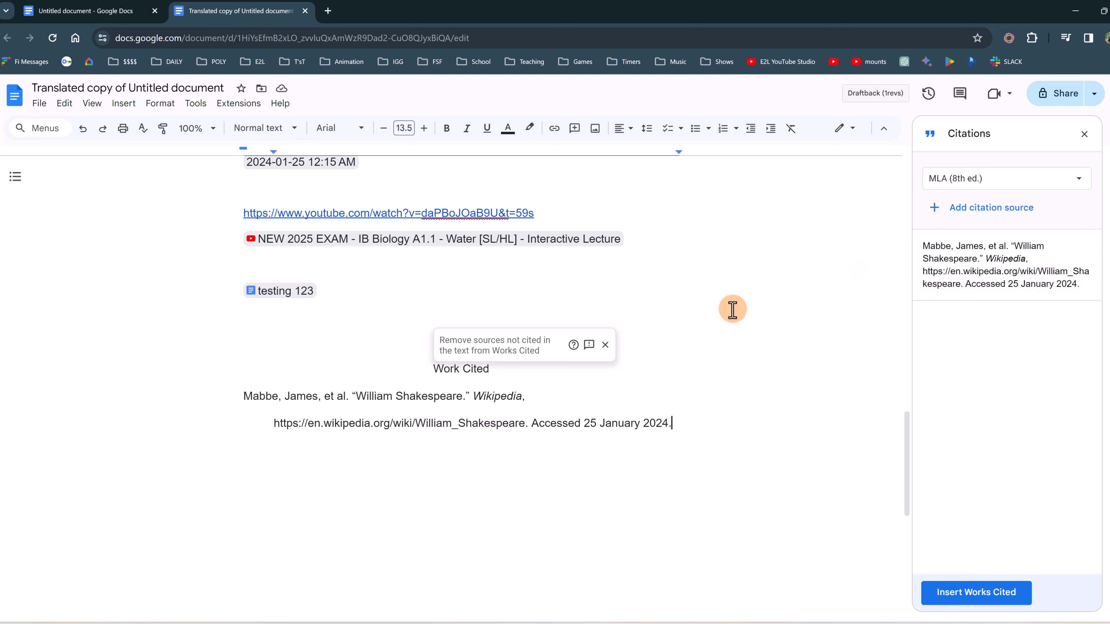
Step: Dismiss the suggestion about removing uncited sources and close both Citations and Explore
click(605, 345)
click(1084, 135)
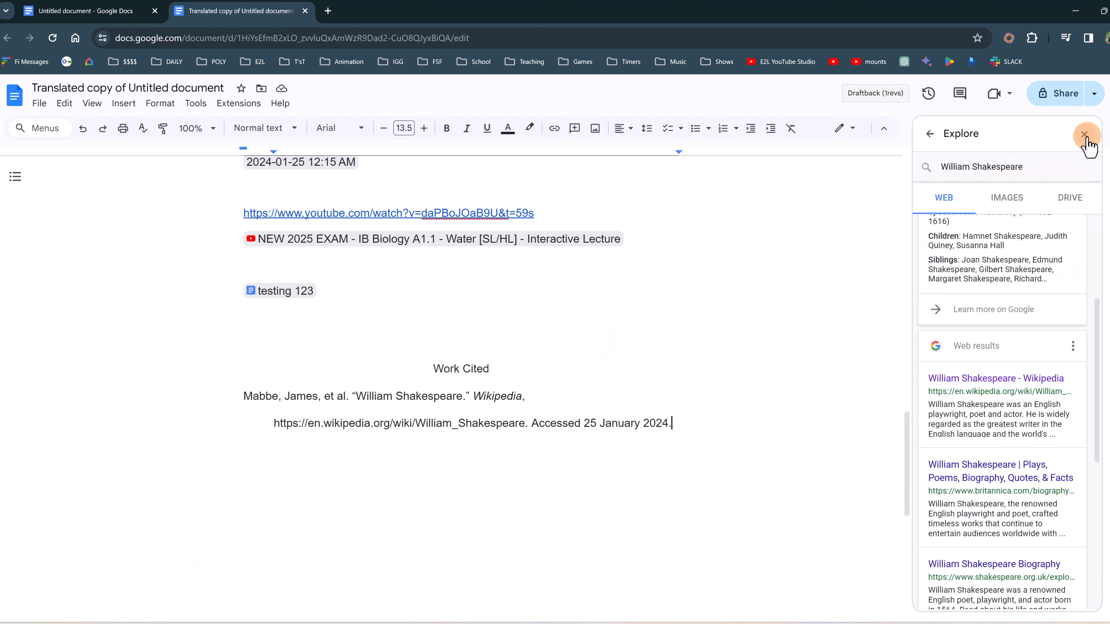
click(1084, 135)
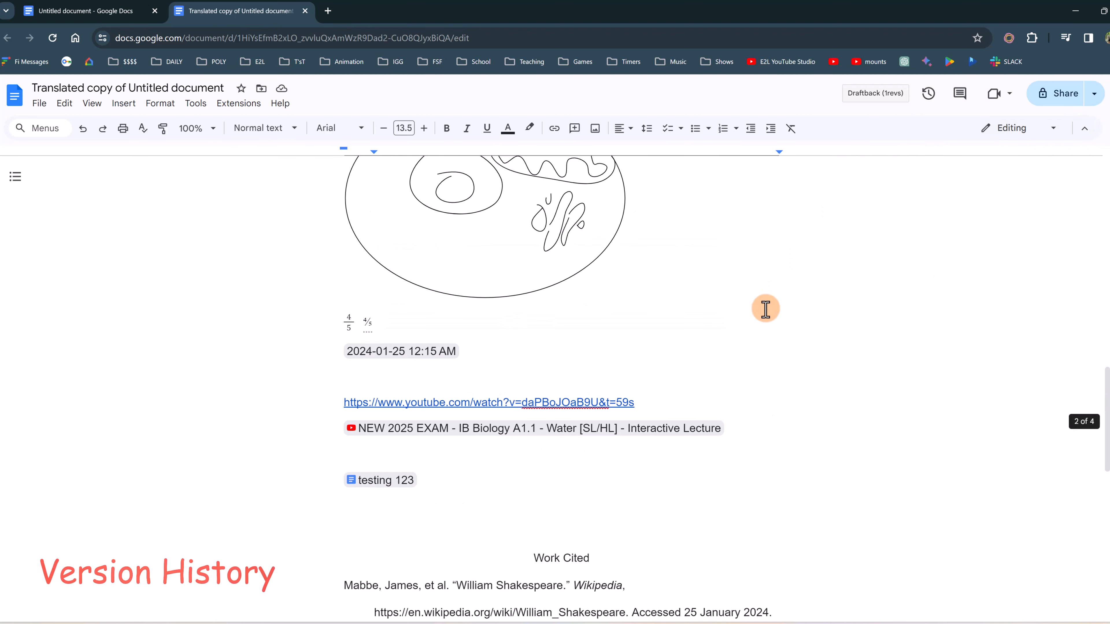
scroll(763, 312, up, 15)
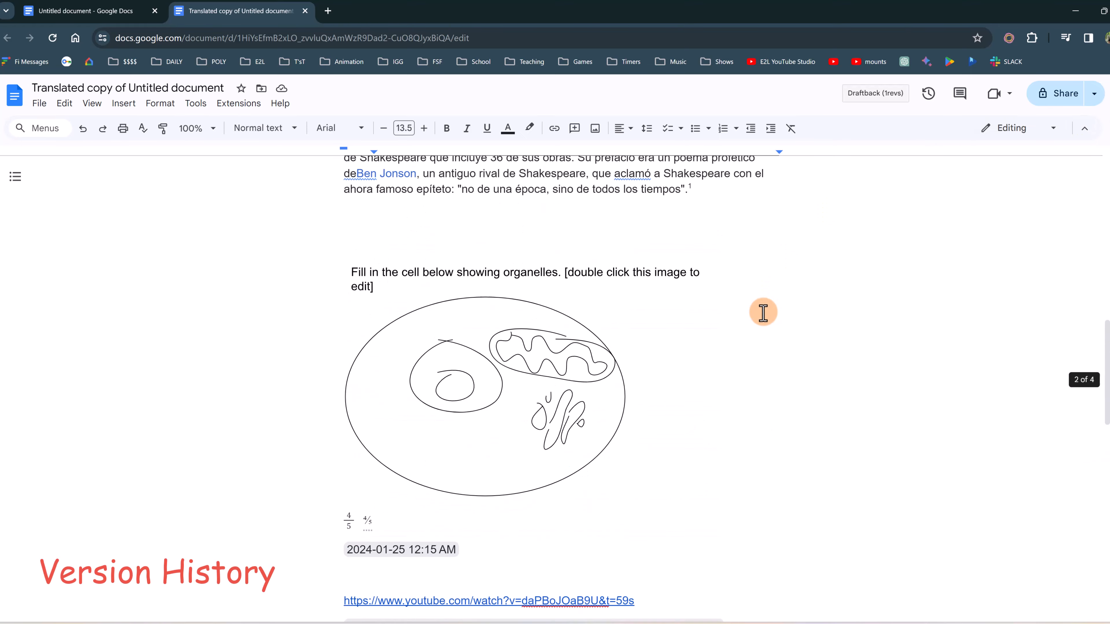
scroll(763, 312, up, 3)
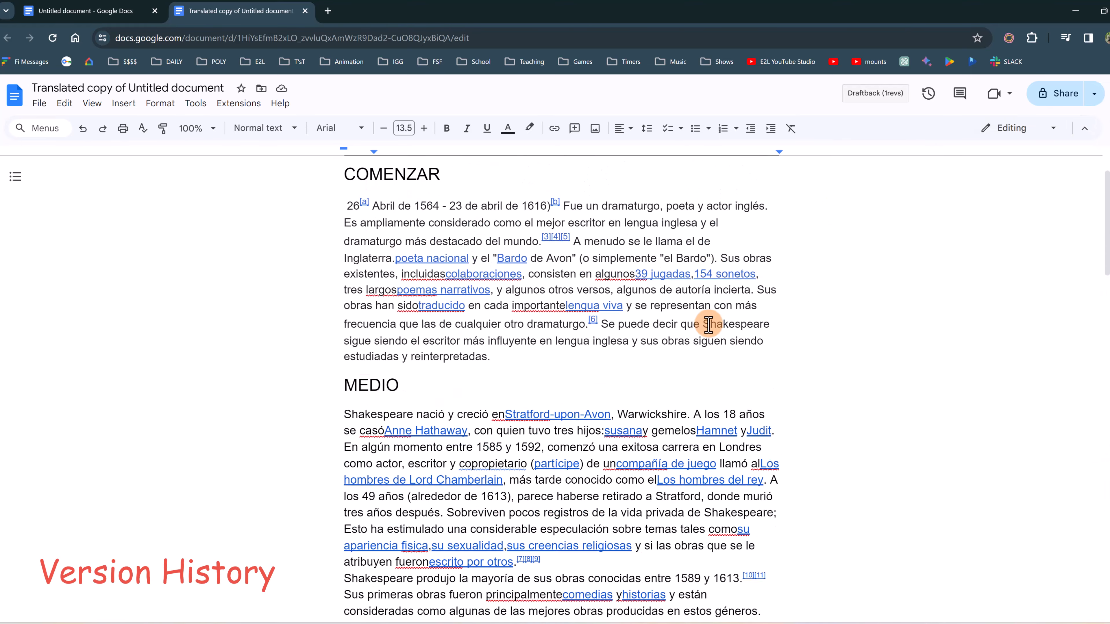
scroll(706, 321, down, 20)
scroll(714, 331, up, 15)
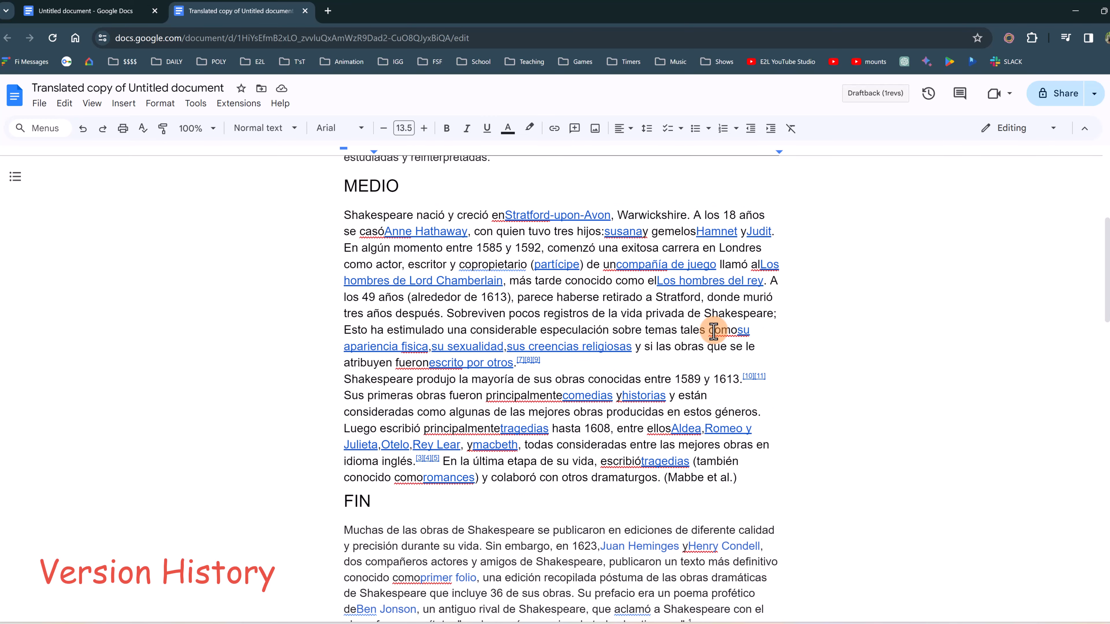
scroll(713, 331, down, 12)
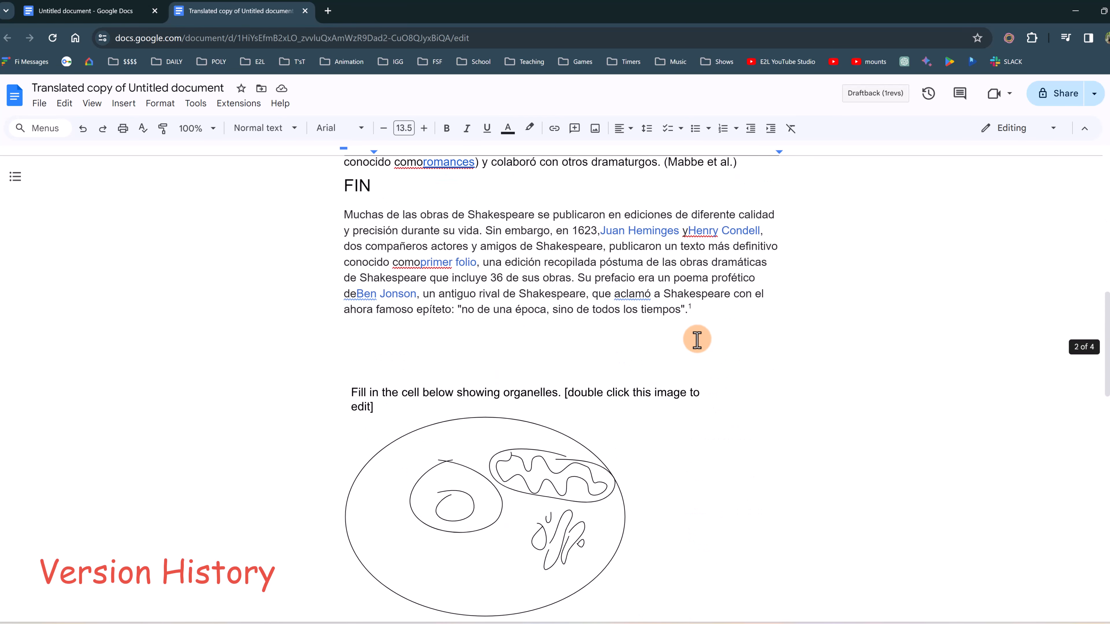
scroll(694, 312, down, 4)
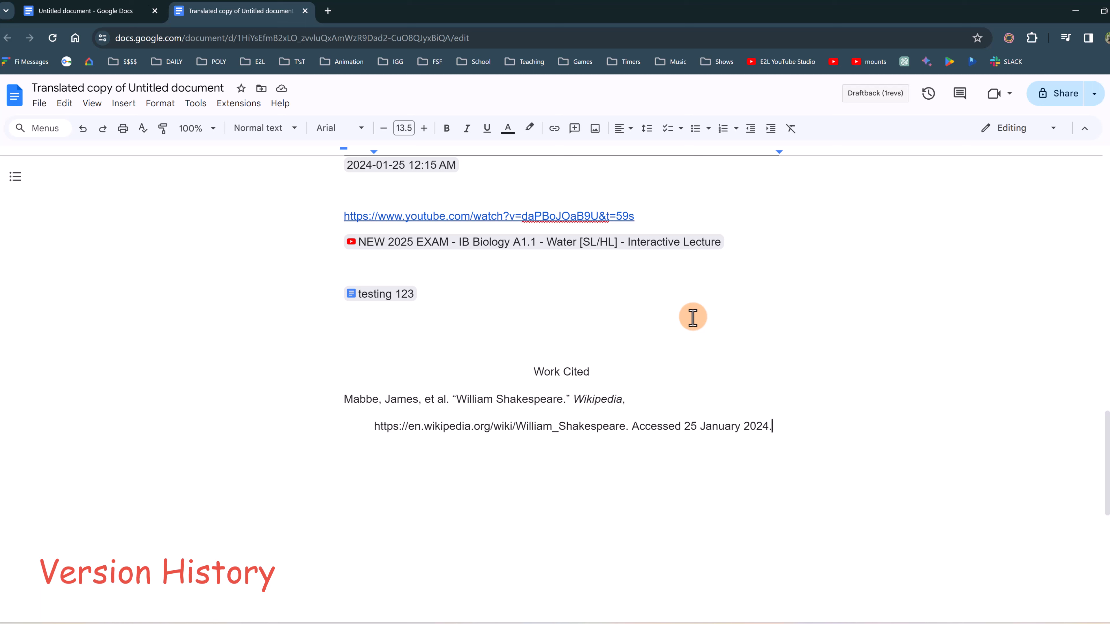
Step: Open the document's version history and review the changes in the January 25, 9:00 AM version
click(40, 104)
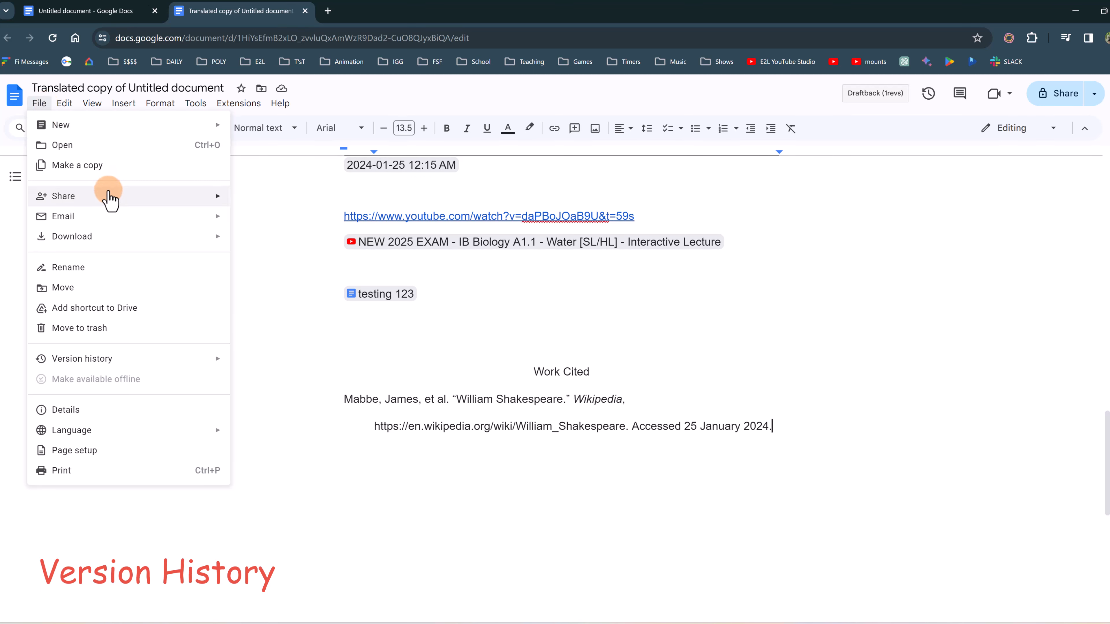
mouse_move(140, 359)
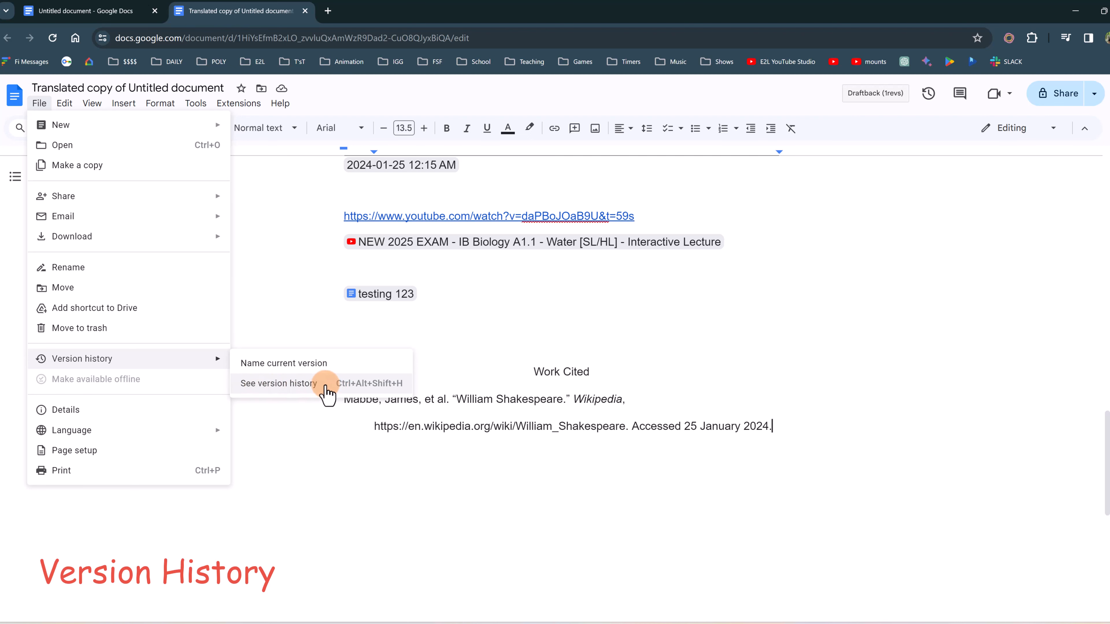
click(324, 386)
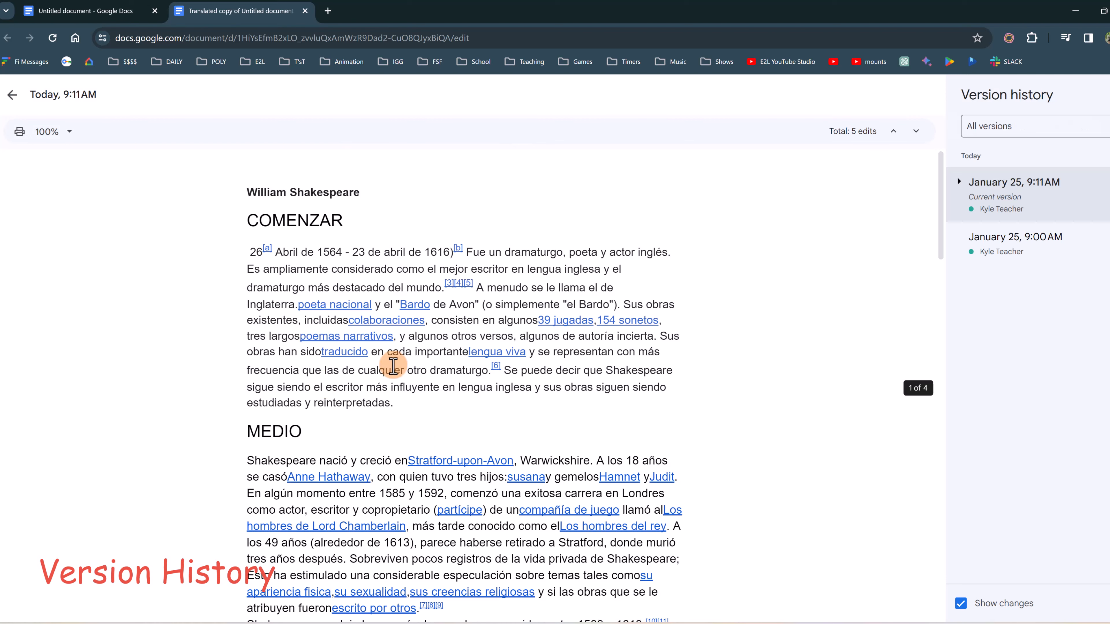
click(1023, 247)
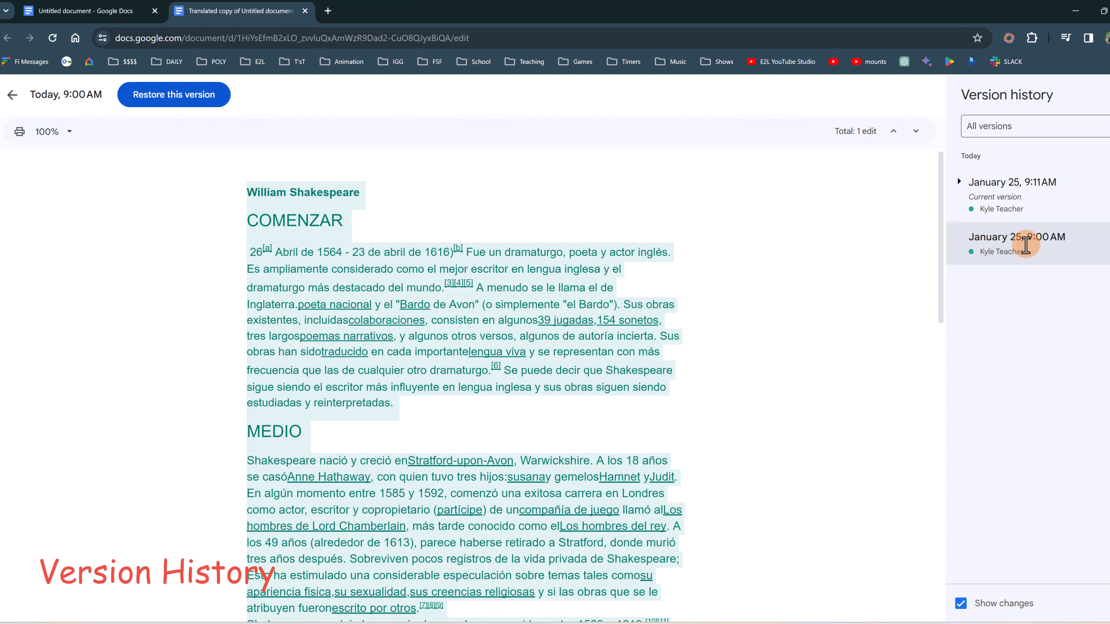
click(1036, 192)
click(1036, 238)
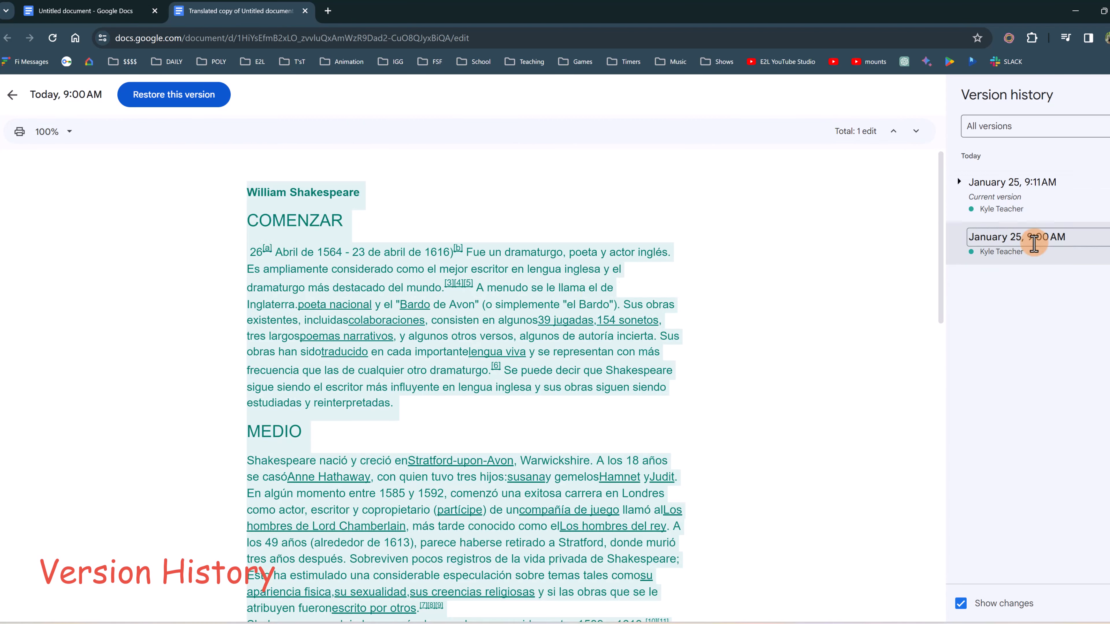
scroll(513, 301, down, 10)
scroll(513, 295, down, 5)
scroll(515, 297, up, 15)
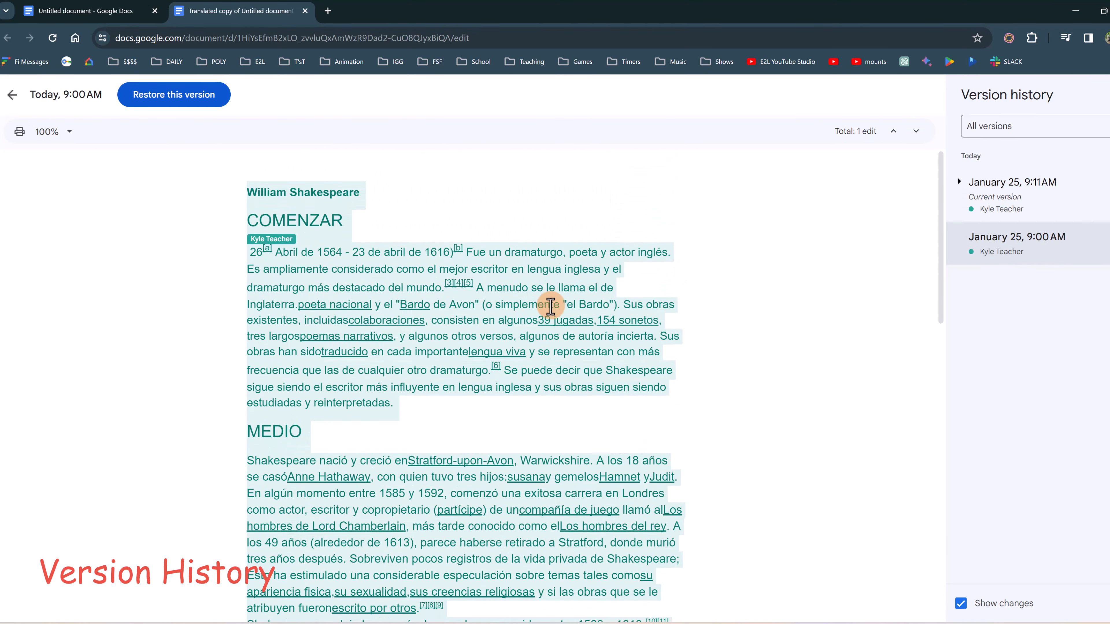
Step: Review the highlighted edits in the current January 25, 9:11 AM version, then return to the document and go to its beginning
click(1019, 201)
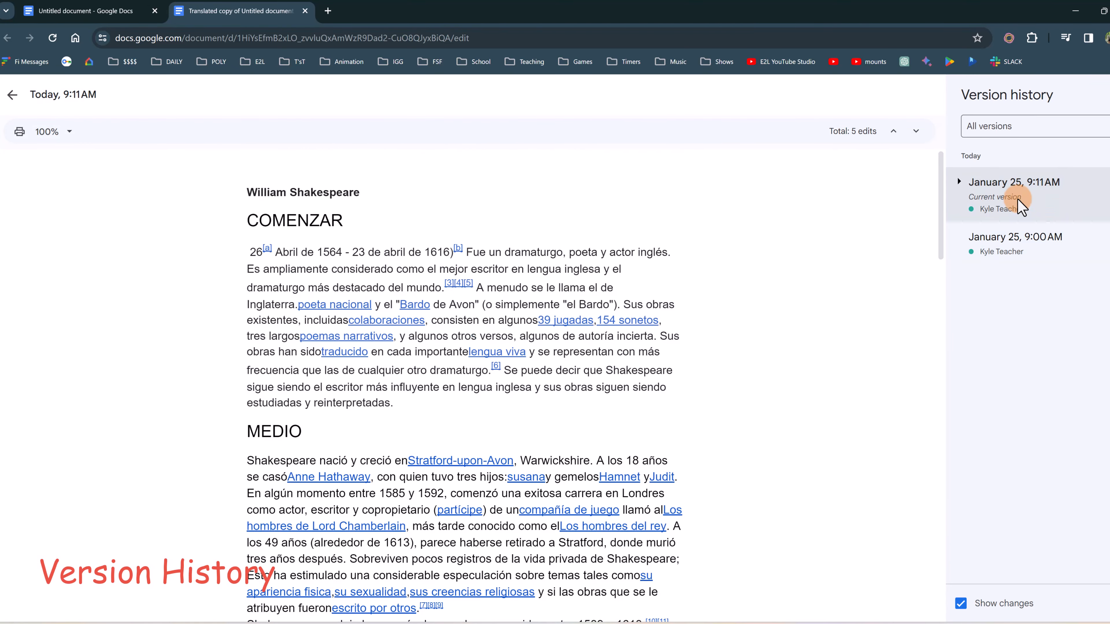
scroll(524, 393, down, 15)
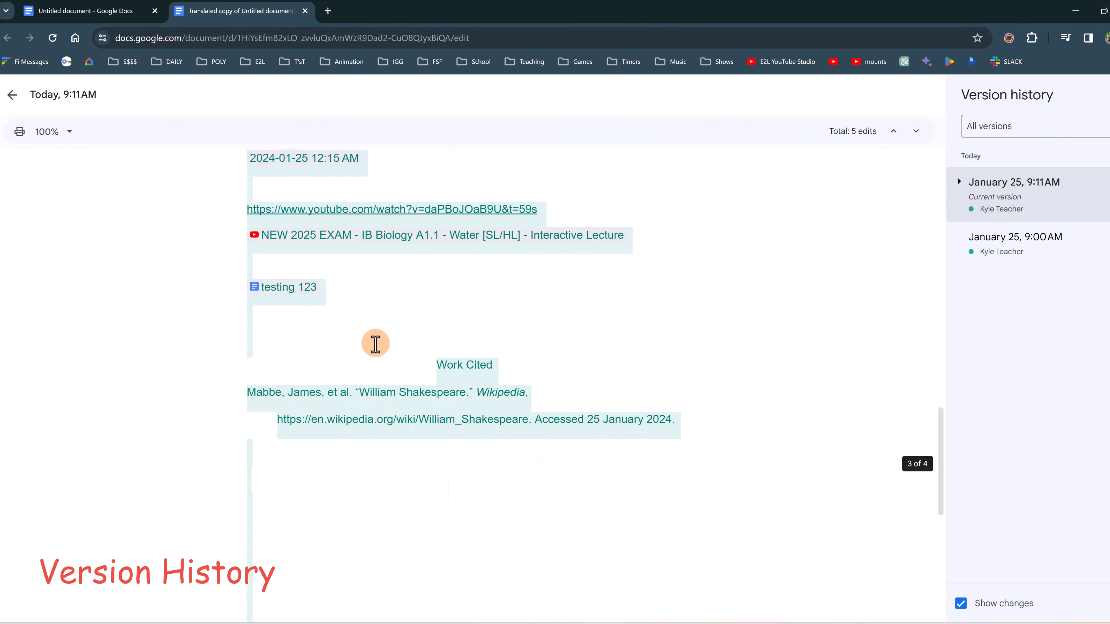
scroll(393, 327, down, 3)
scroll(419, 323, up, 4)
scroll(503, 376, down, 7)
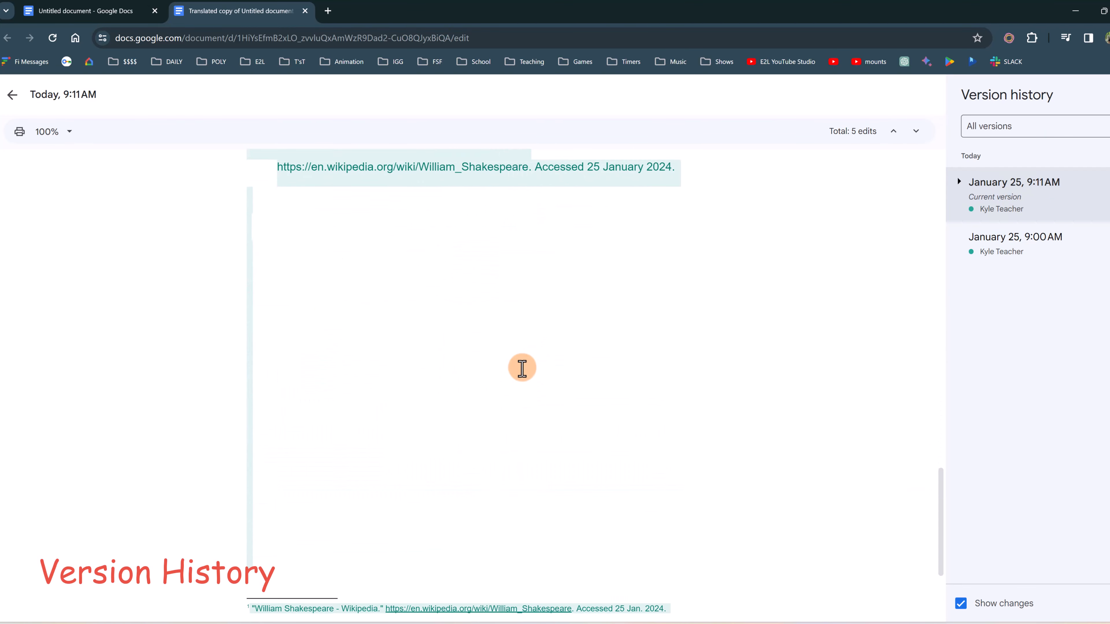
scroll(437, 373, down, 4)
scroll(568, 385, up, 14)
scroll(573, 391, up, 20)
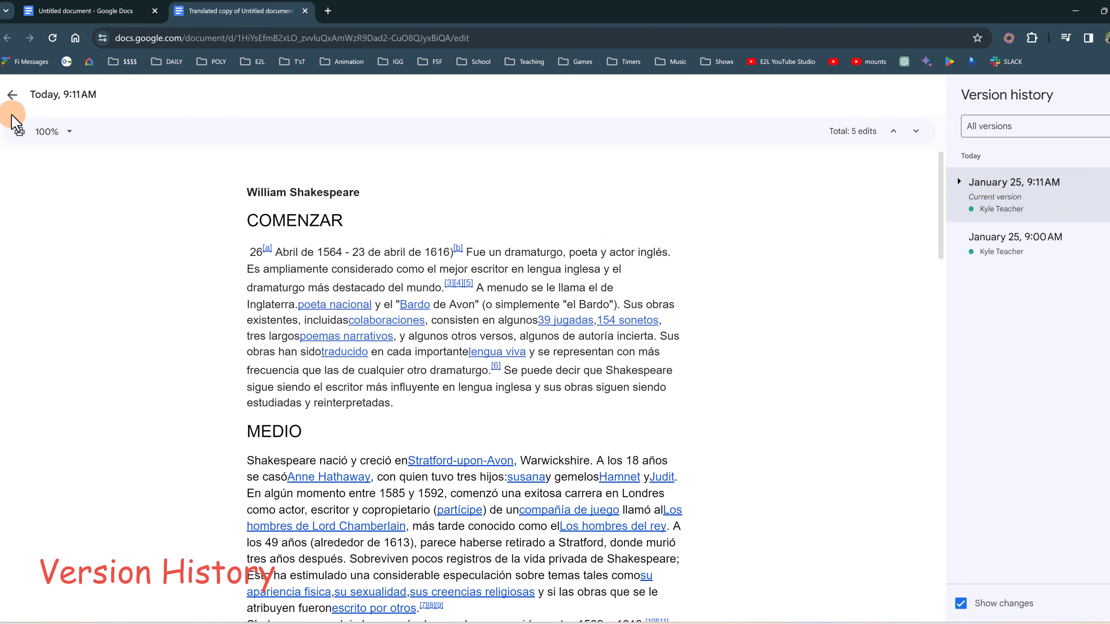
click(12, 95)
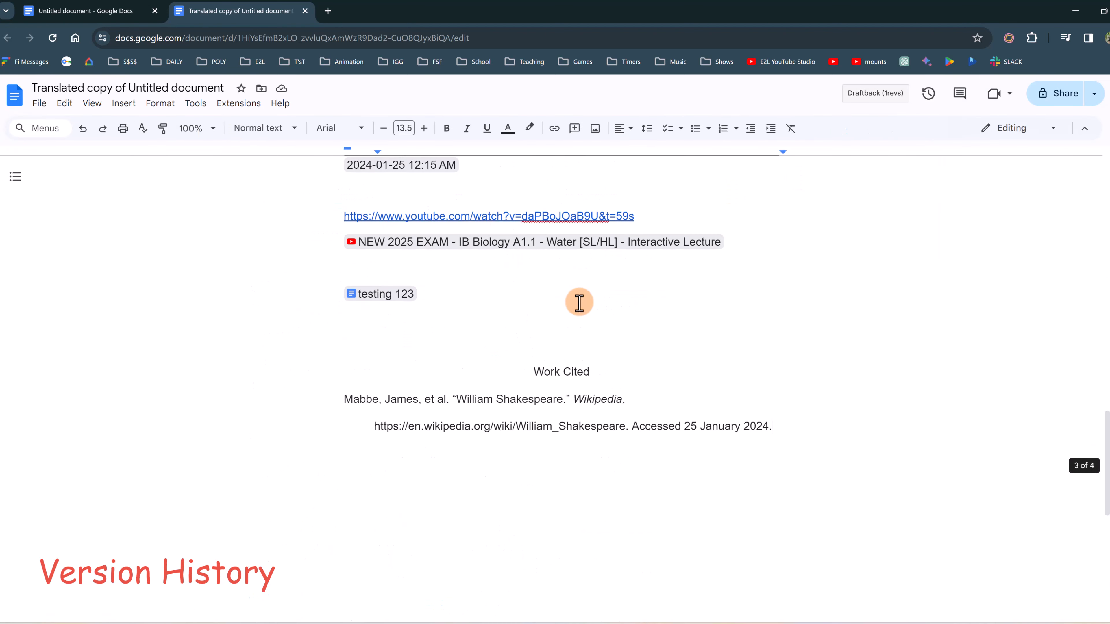
scroll(577, 301, up, 15)
scroll(579, 301, up, 6)
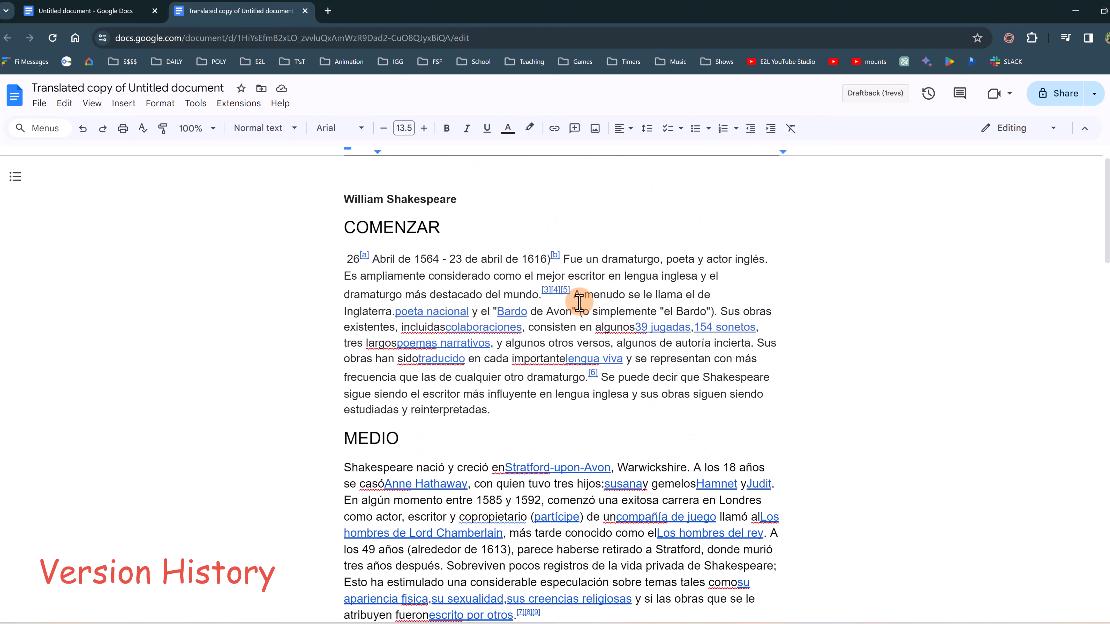